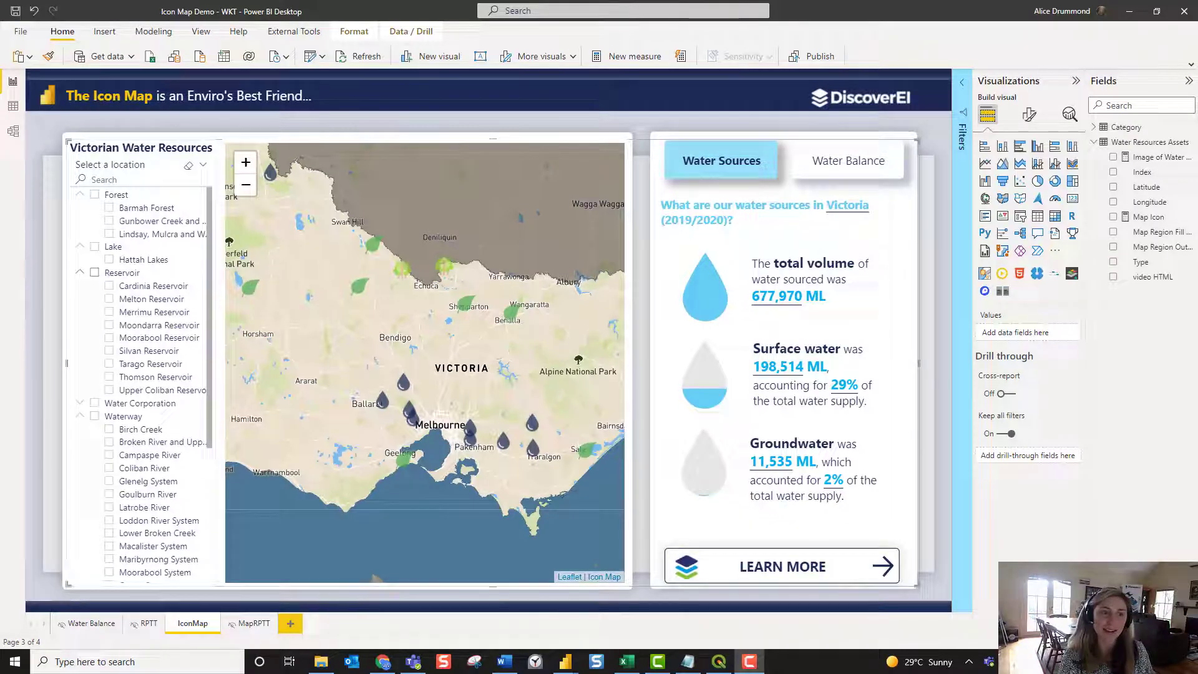
# - Zoom the Icon Map out and back in on northwest Victoria, then select the map visual
pyautogui.scroll(-1, 503, 392)
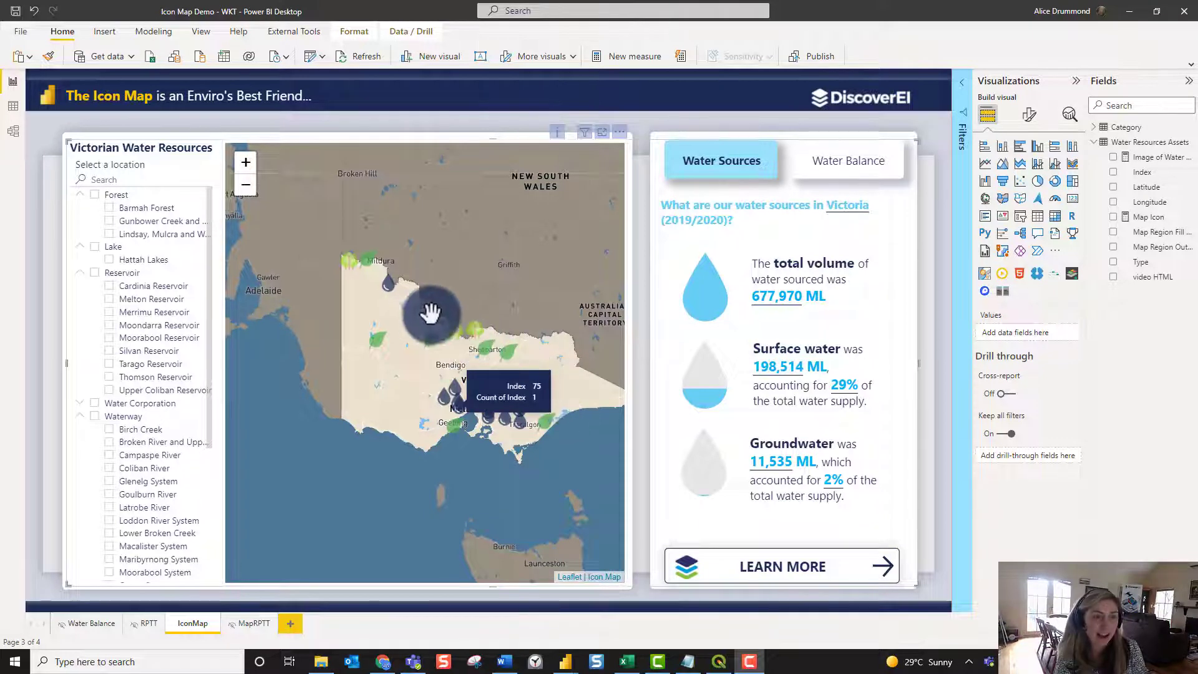
pyautogui.scroll(1, 402, 296)
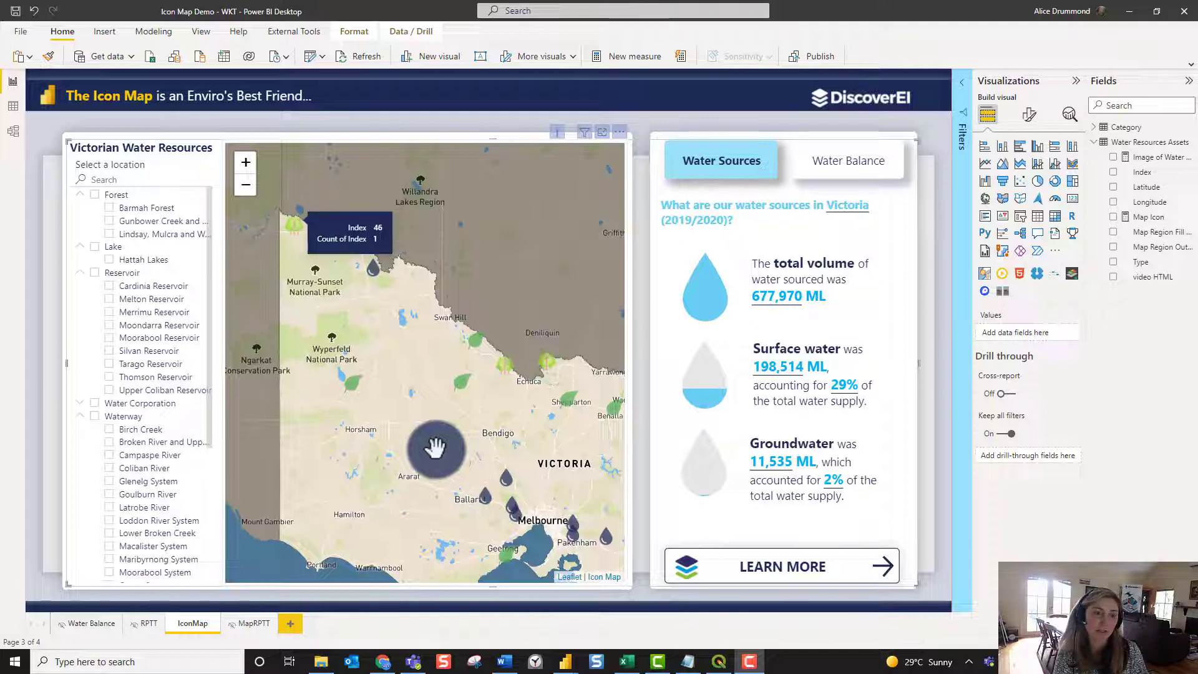
pyautogui.click(624, 181)
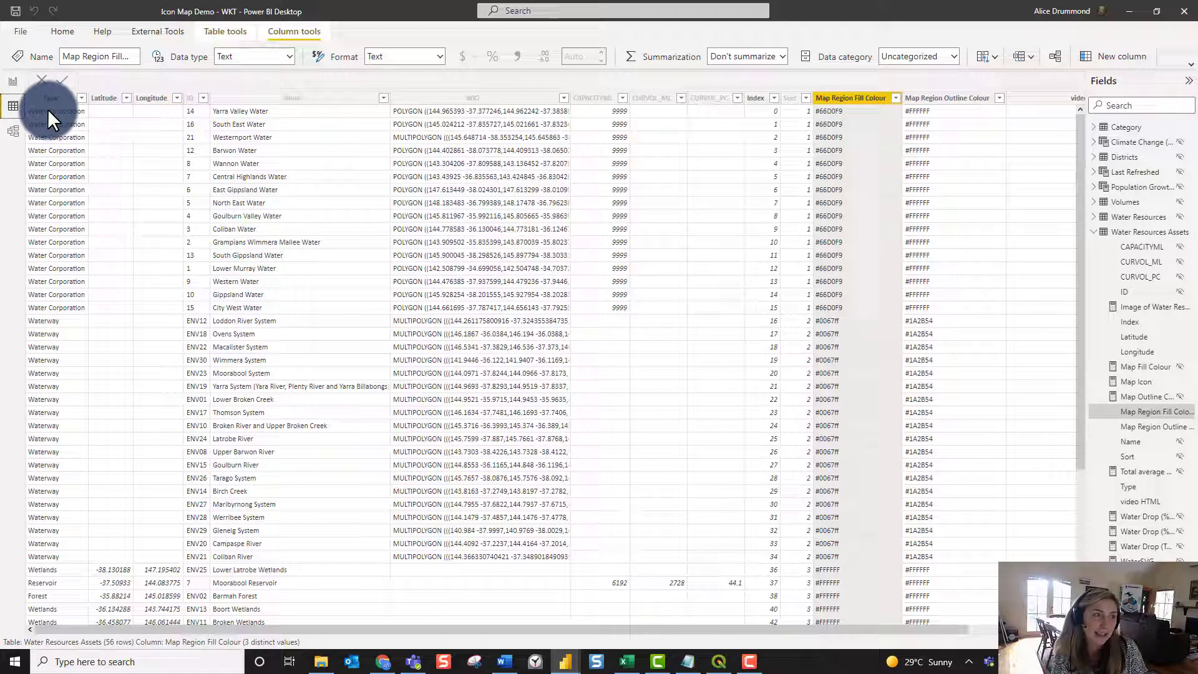
# - Scroll the Water Resources Assets rows to review WKT polygons and fill colours like #66D0F9 and #0067ff
pyautogui.scroll(-4, 49, 113)
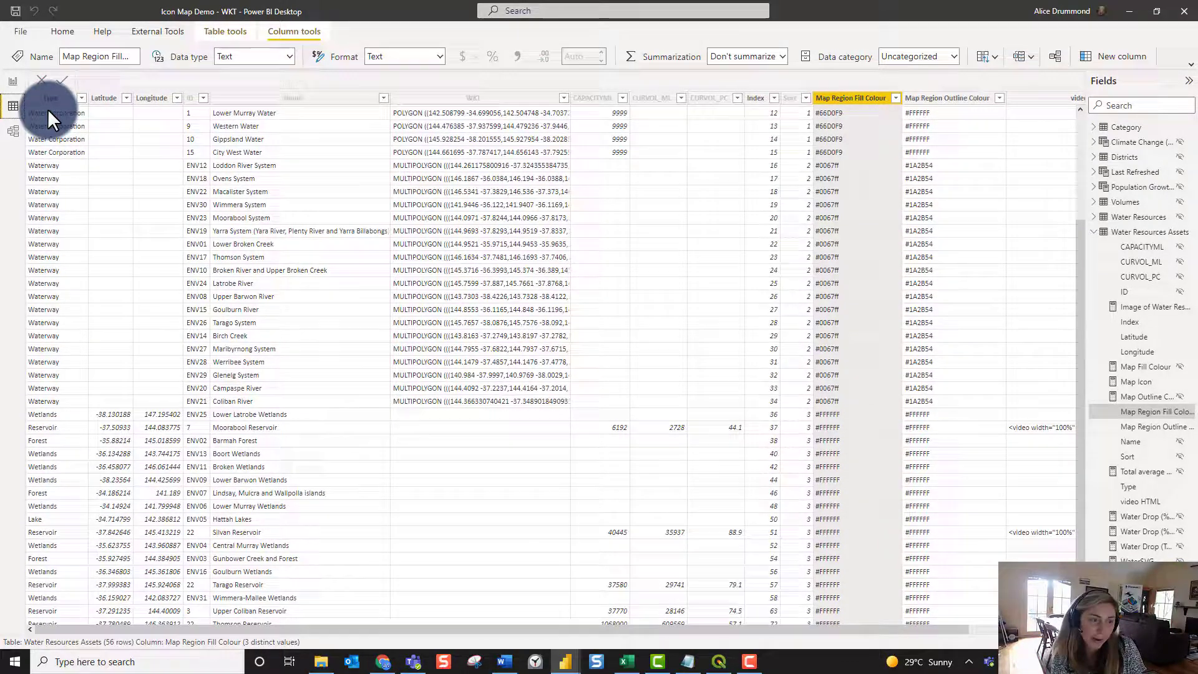
pyautogui.scroll(-2, 48, 109)
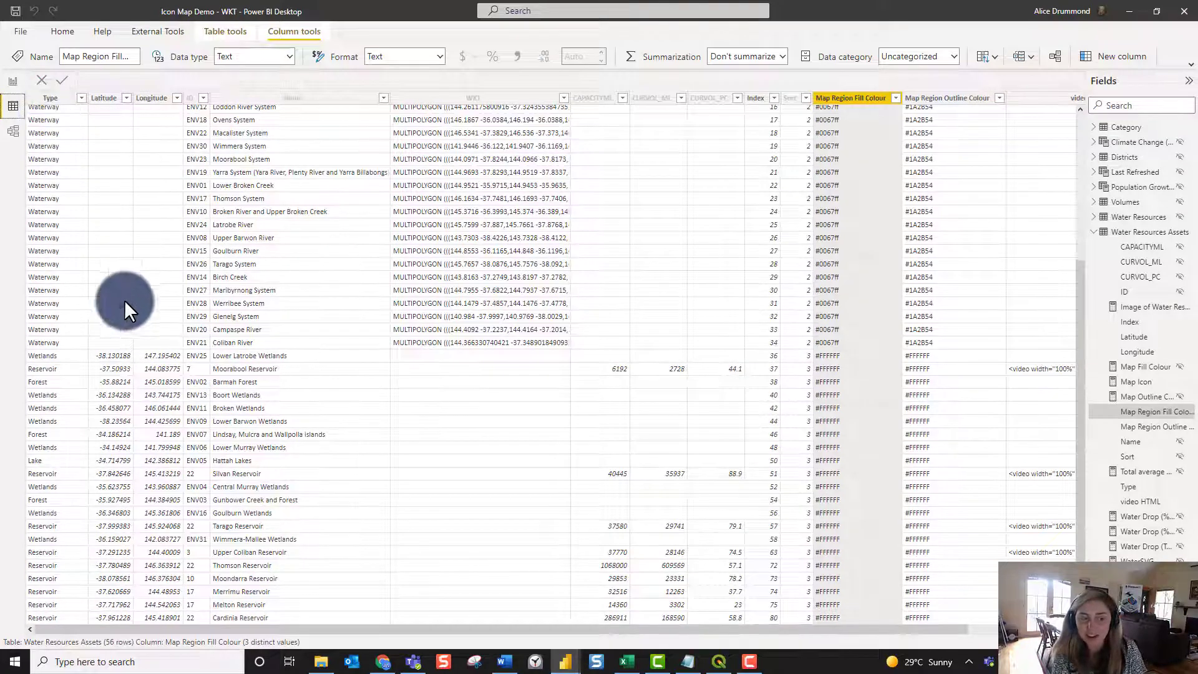
pyautogui.scroll(5, 252, 616)
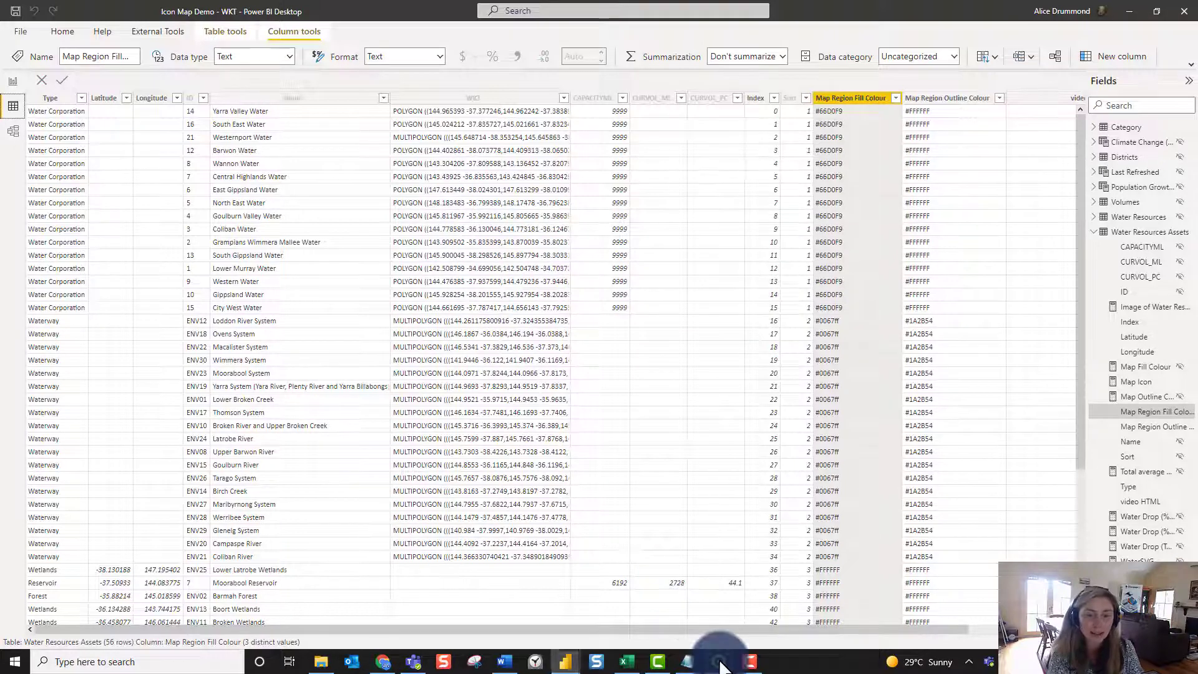
pyautogui.moveTo(722, 666)
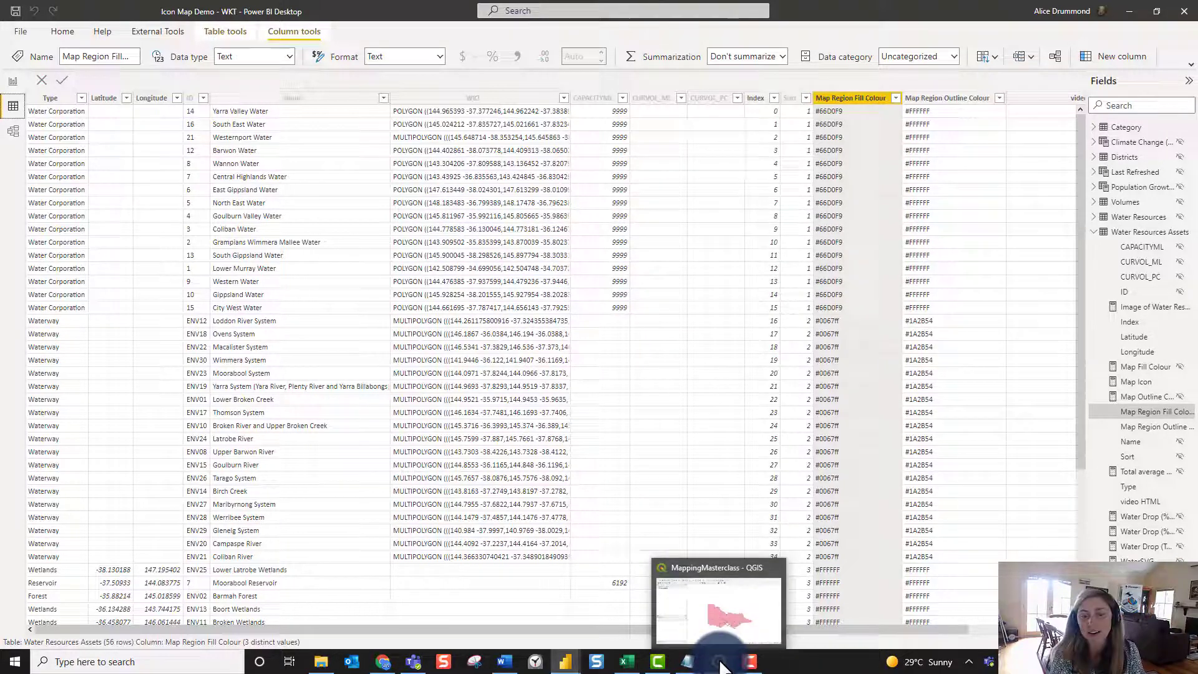
# - Switch to QGIS and choose Export > Save Features As for the WaterCorporations layer
pyautogui.click(721, 667)
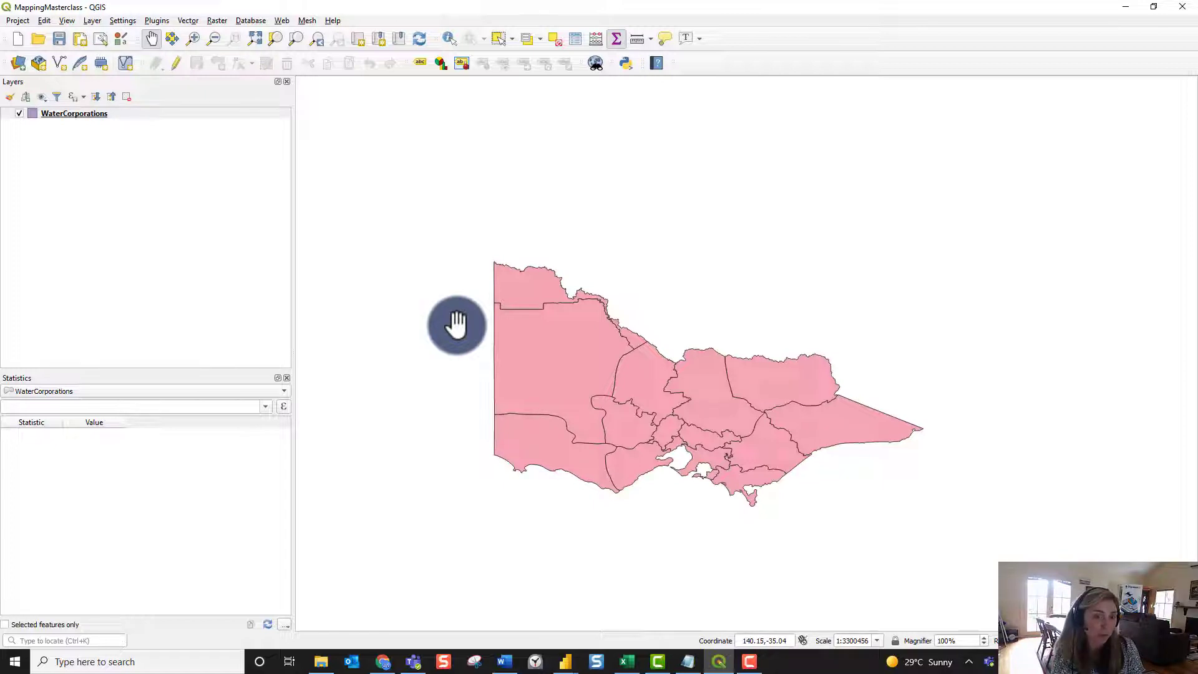
pyautogui.rightClick(74, 113)
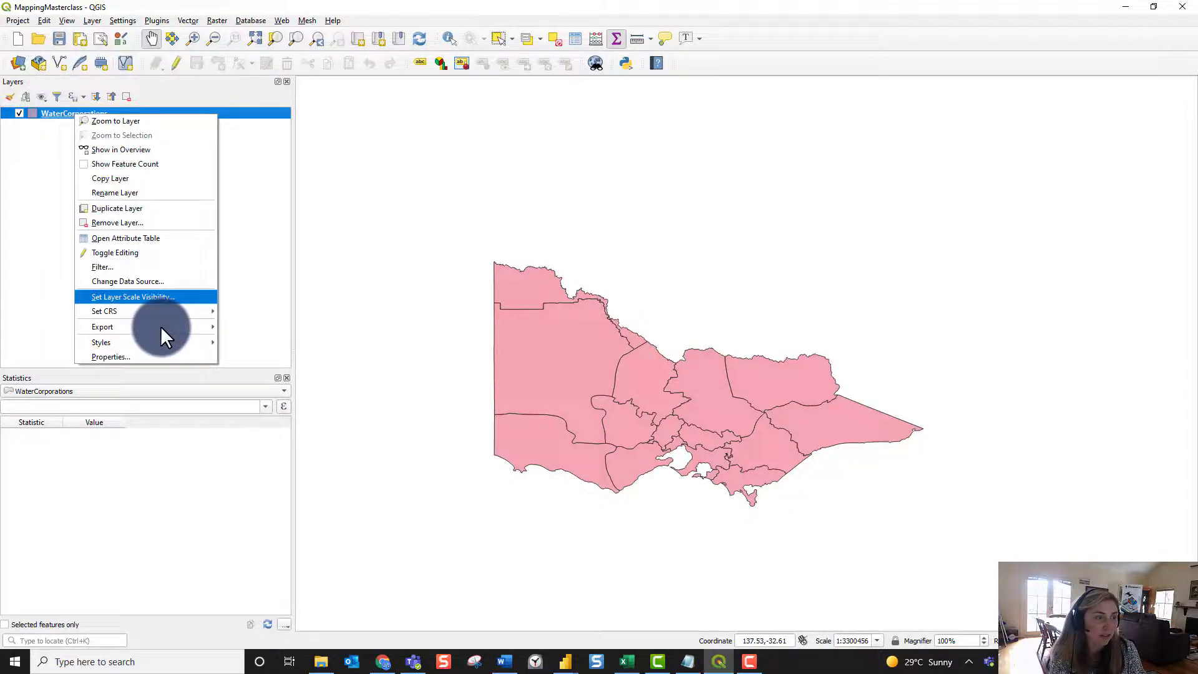
pyautogui.moveTo(160, 326)
pyautogui.click(261, 320)
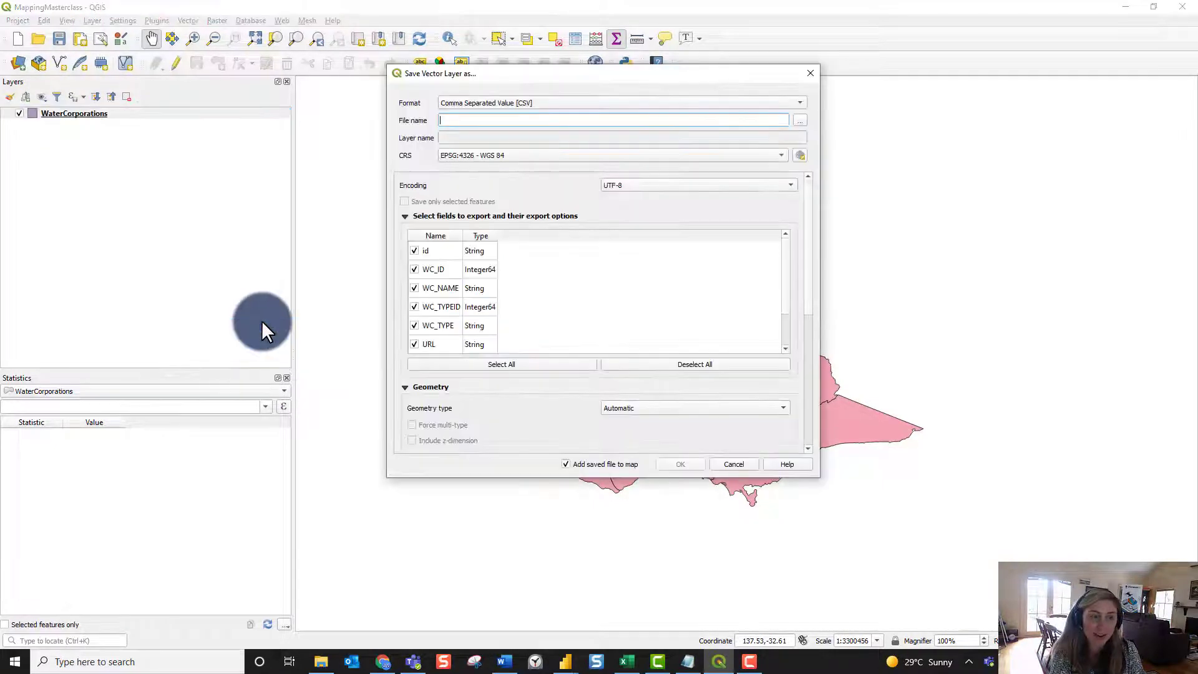
# - Set the export format to Comma Separated Value and name the output file WaterCorps_WKT
pyautogui.click(465, 102)
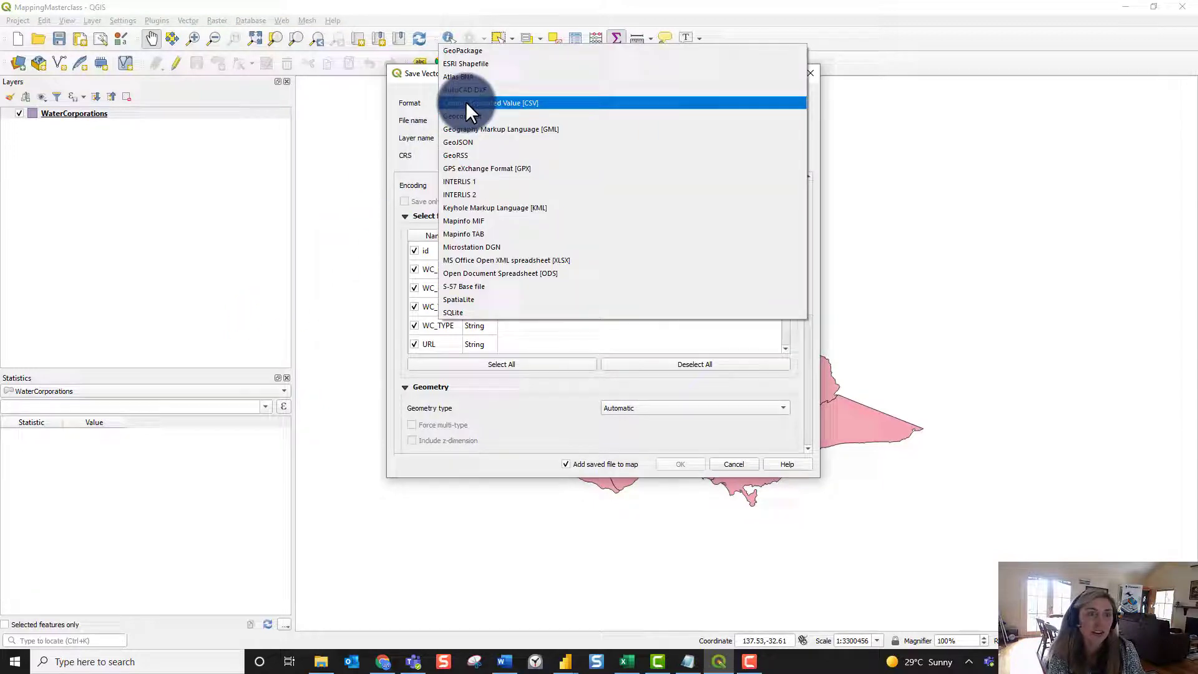
pyautogui.press('End')
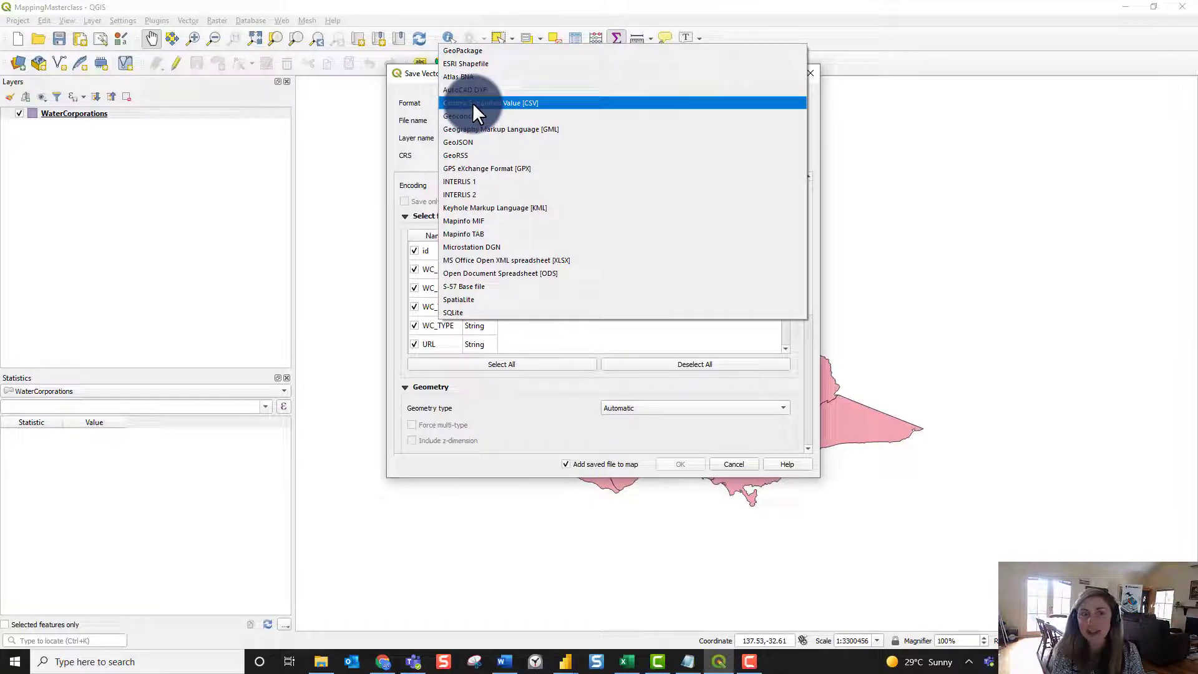
pyautogui.click(504, 103)
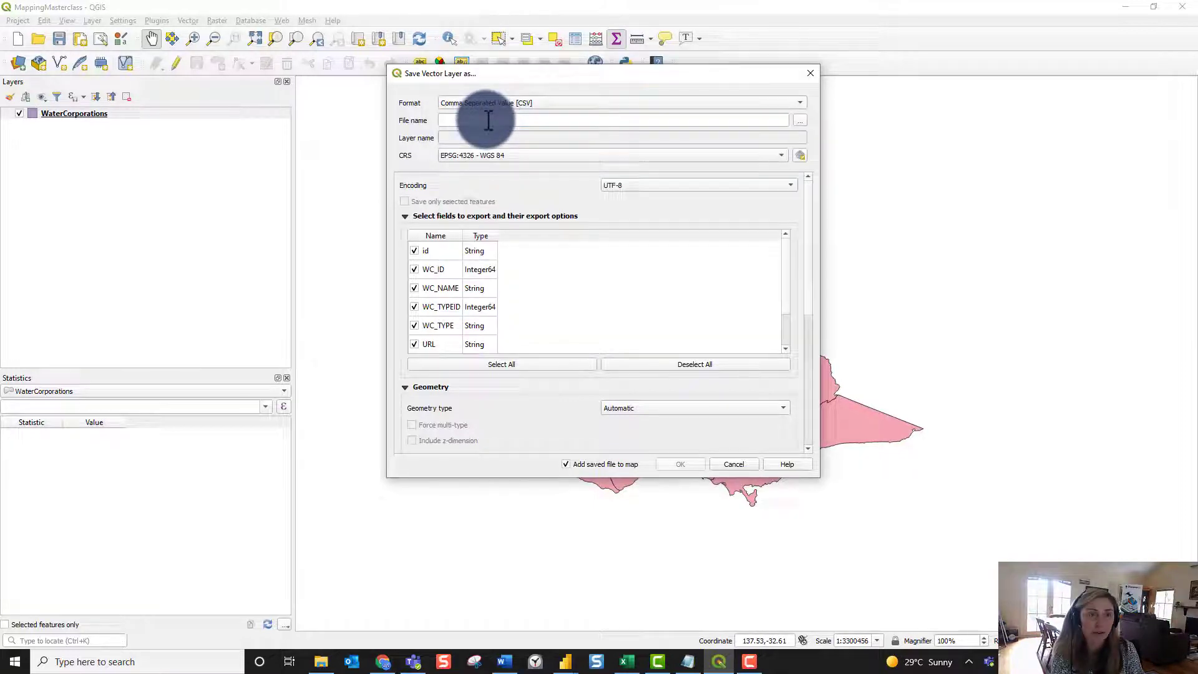
pyautogui.click(800, 121)
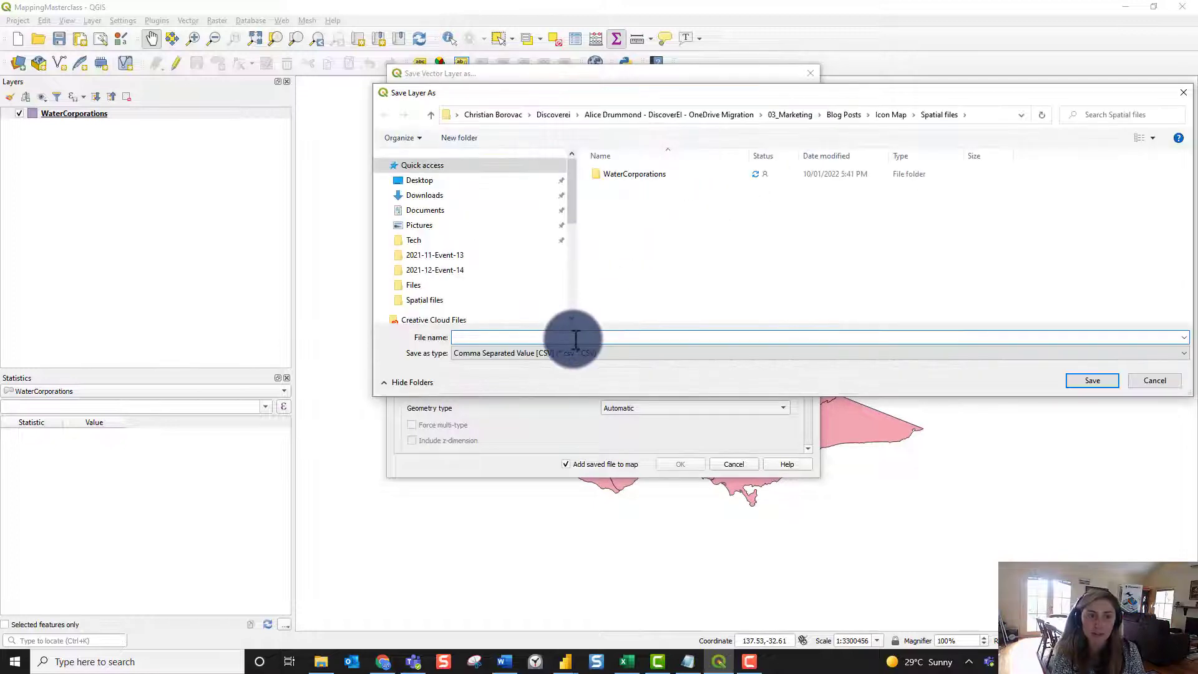
pyautogui.write('Wa')
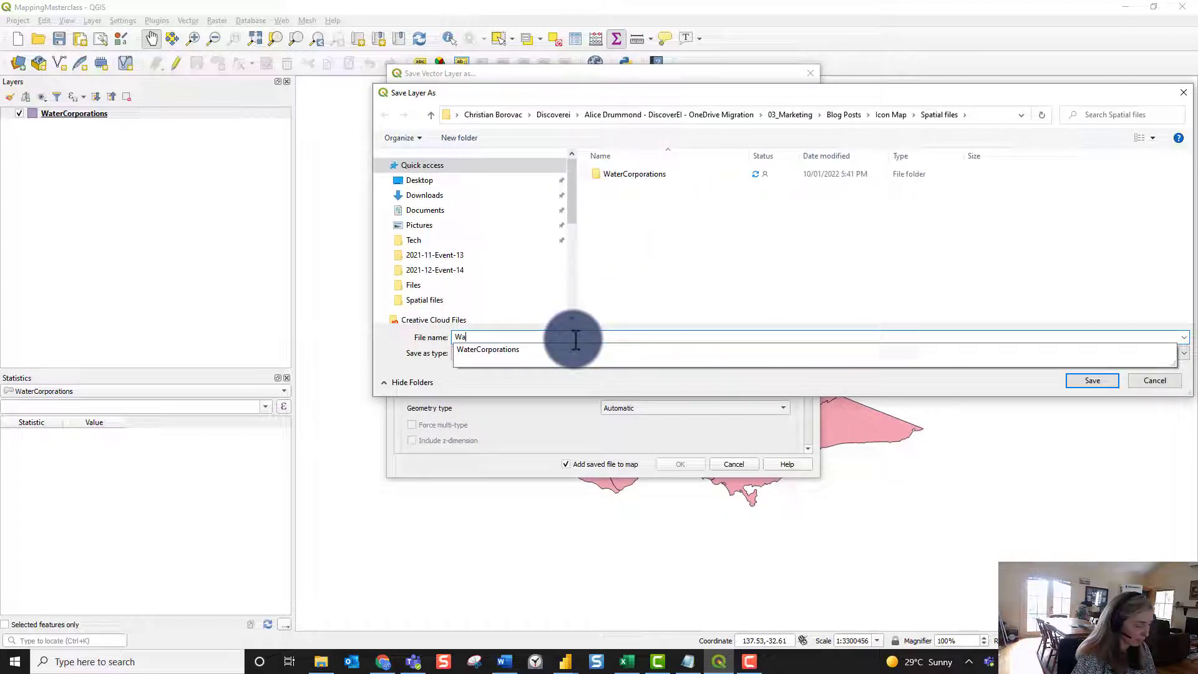
pyautogui.write('terCorps_WKT')
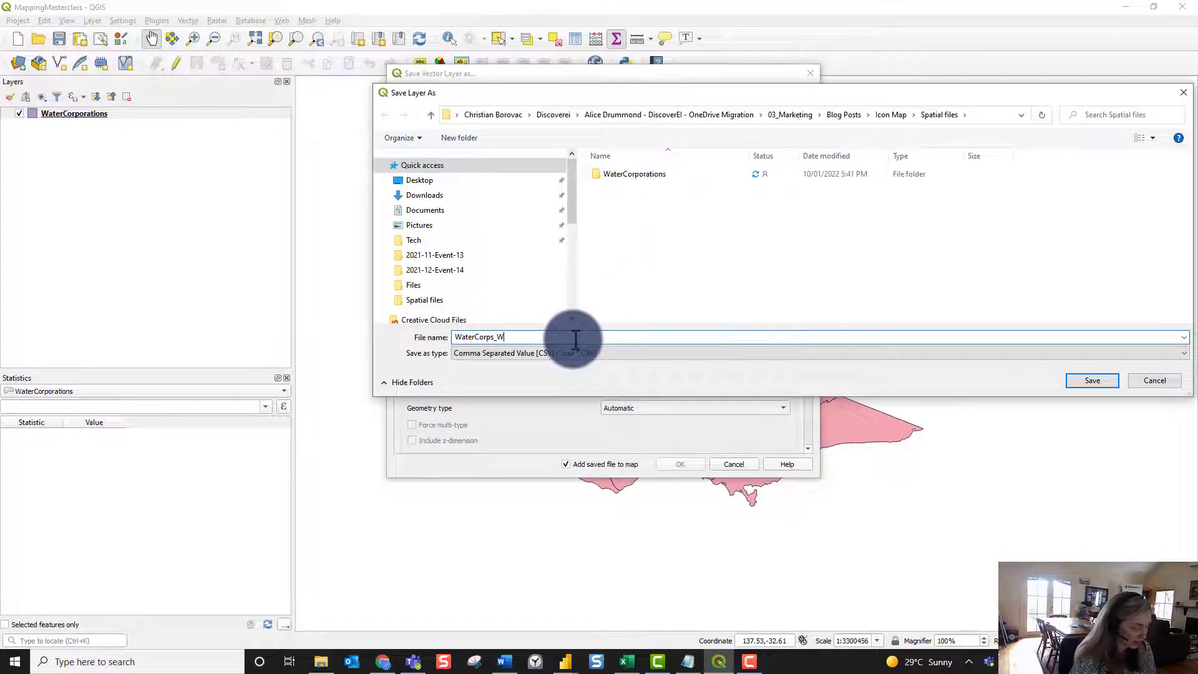
pyautogui.click(1102, 380)
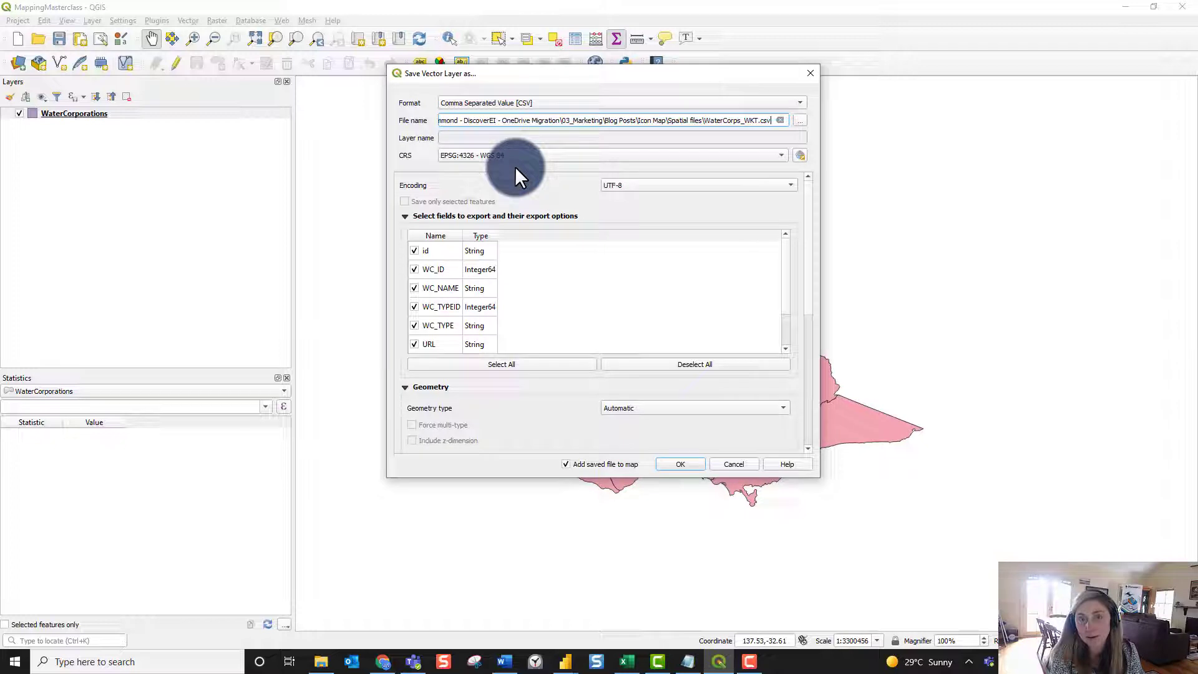
# - Set the GEOMETRY layer option to AS_WKT, run the export, and view the CSV in Excel
pyautogui.moveTo(810, 186); pyautogui.dragTo(839, 303)
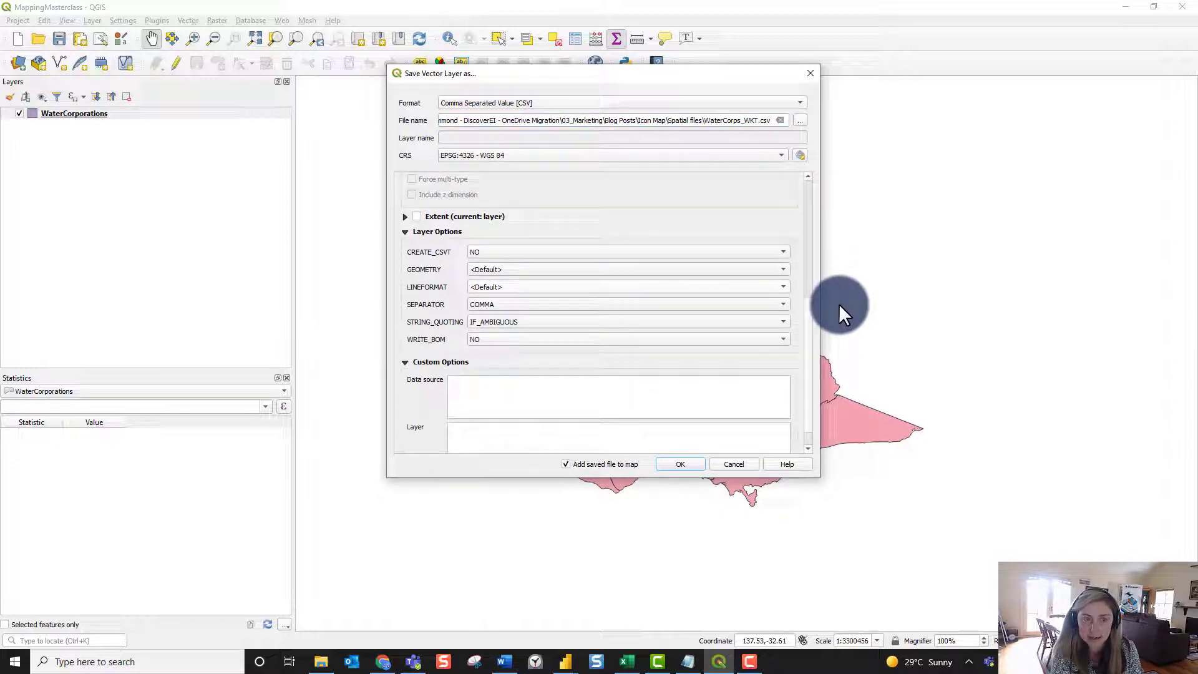
pyautogui.click(489, 269)
pyautogui.press('Up')
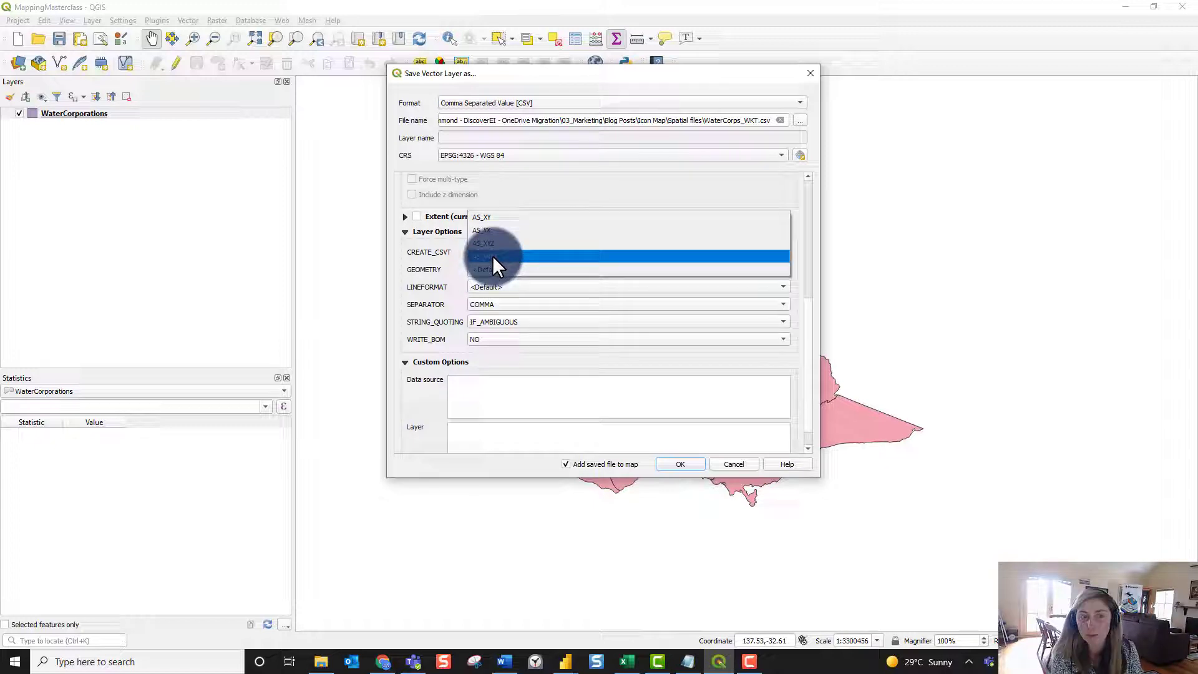
pyautogui.click(493, 256)
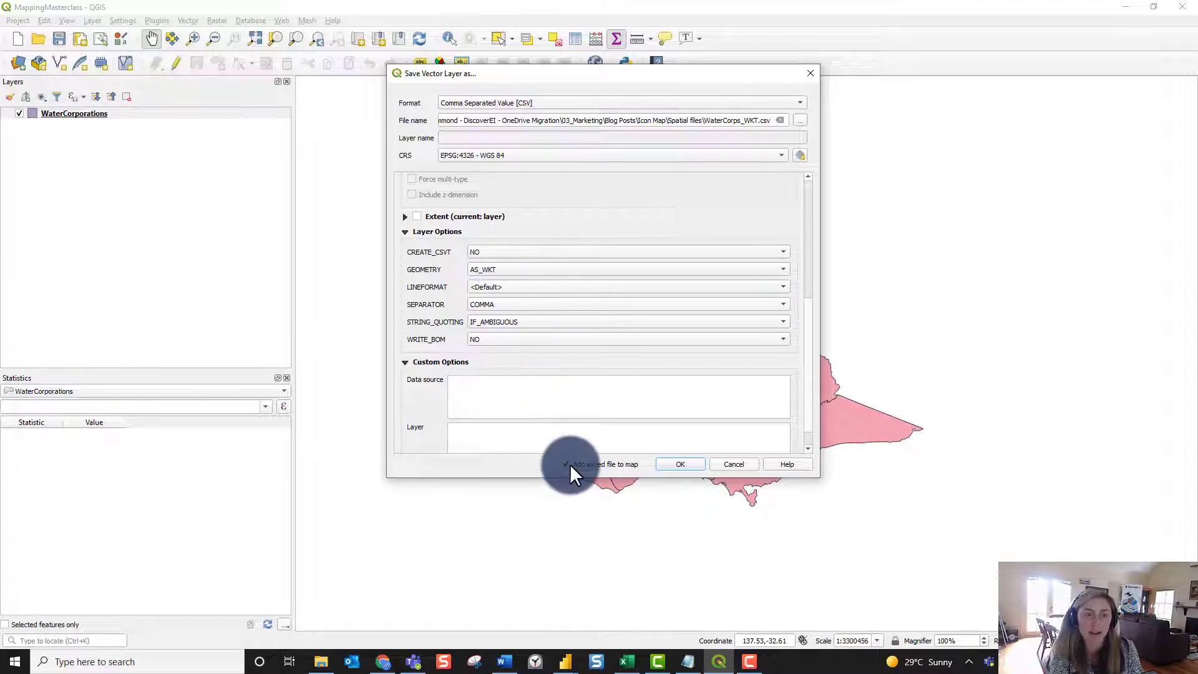
pyautogui.click(681, 464)
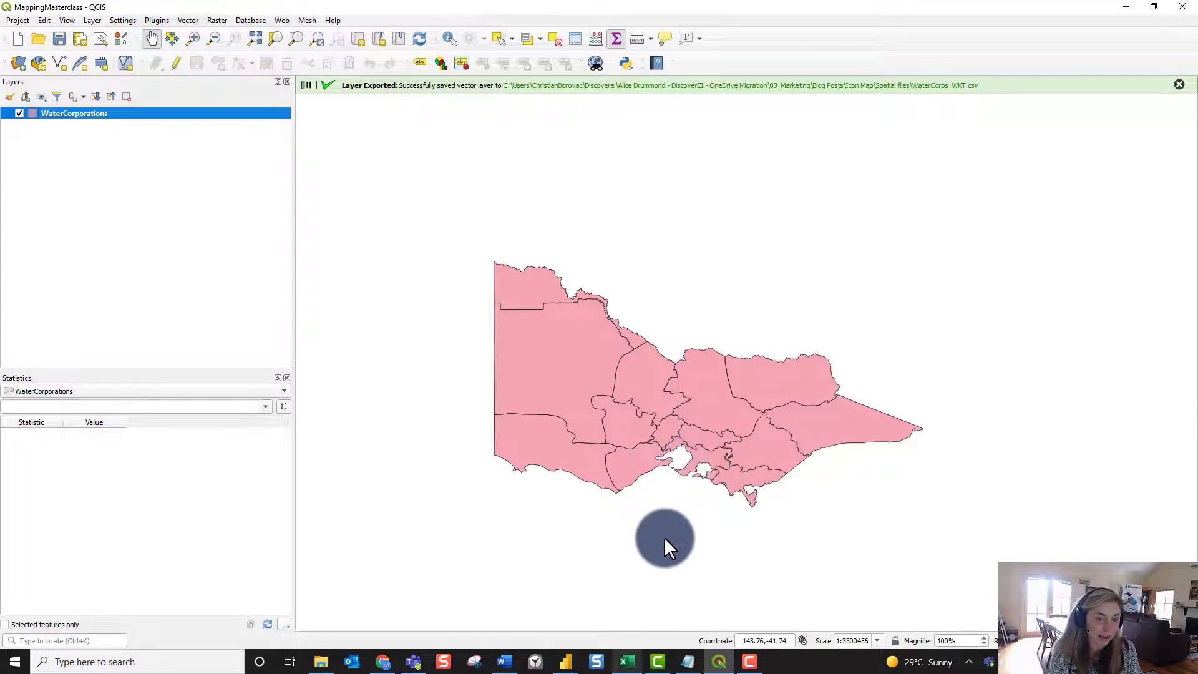
pyautogui.click(624, 663)
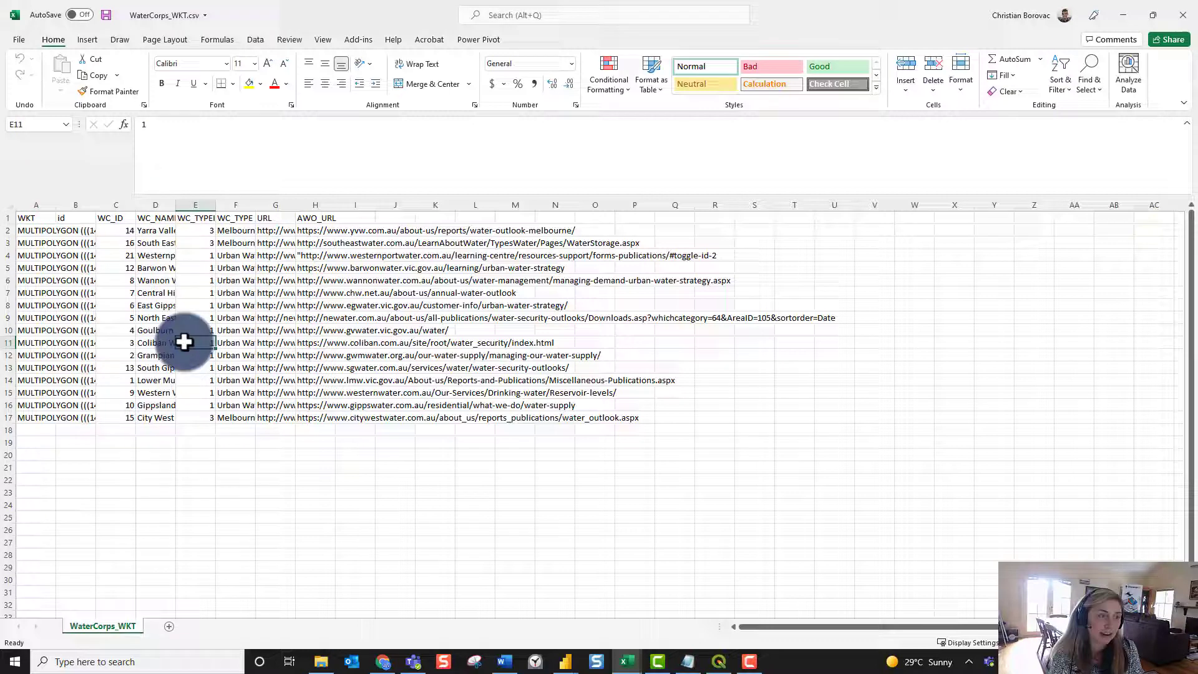
# - Inspect the exported MULTIPOLYGON data in A2:H17, then minimize both Excel windows
pyautogui.click(37, 252)
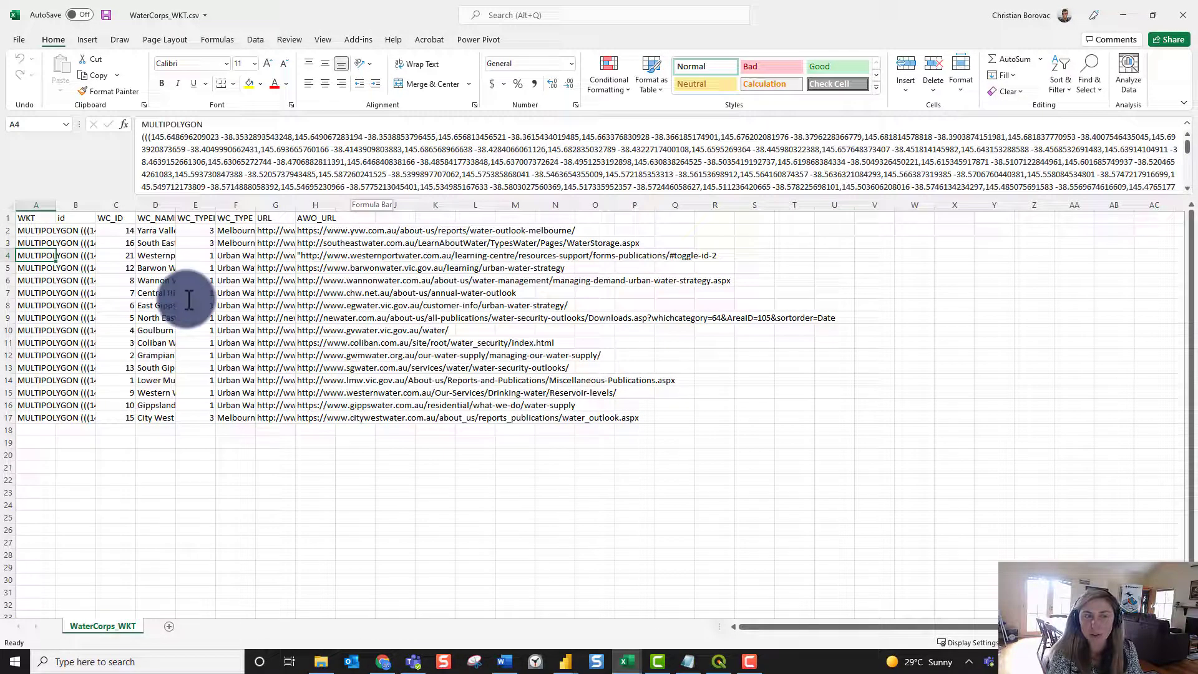
pyautogui.click(381, 356)
pyautogui.moveTo(32, 228); pyautogui.dragTo(305, 419)
pyautogui.click(305, 420)
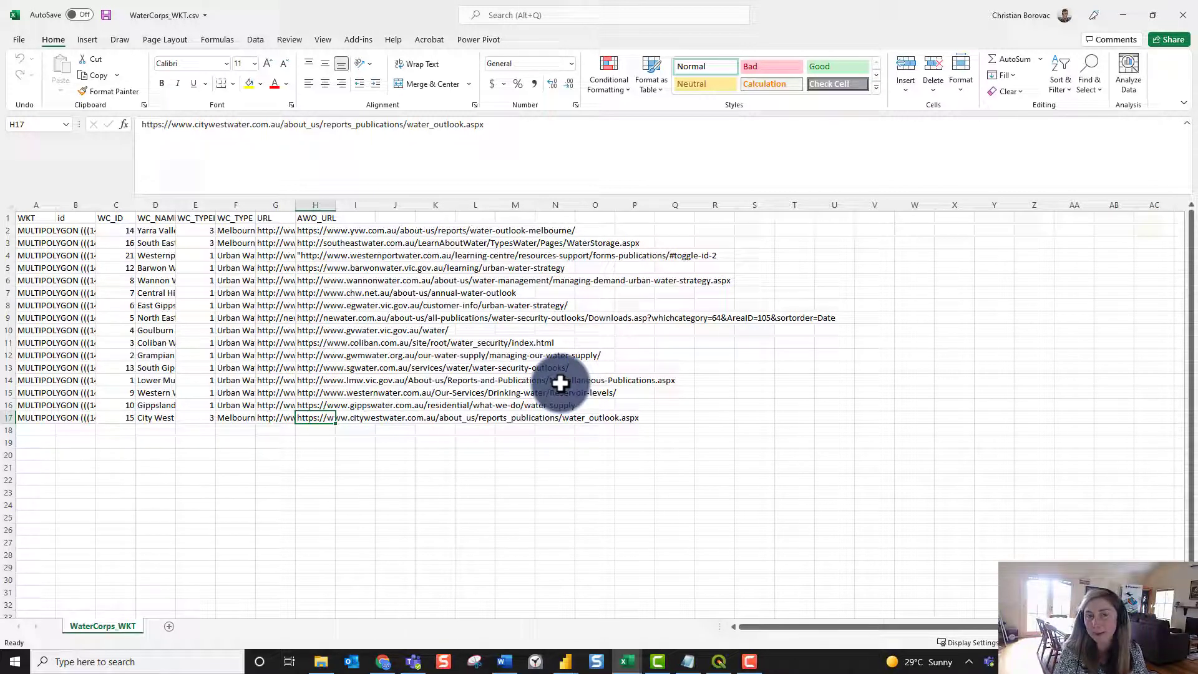
pyautogui.click(1123, 13)
pyautogui.click(1123, 14)
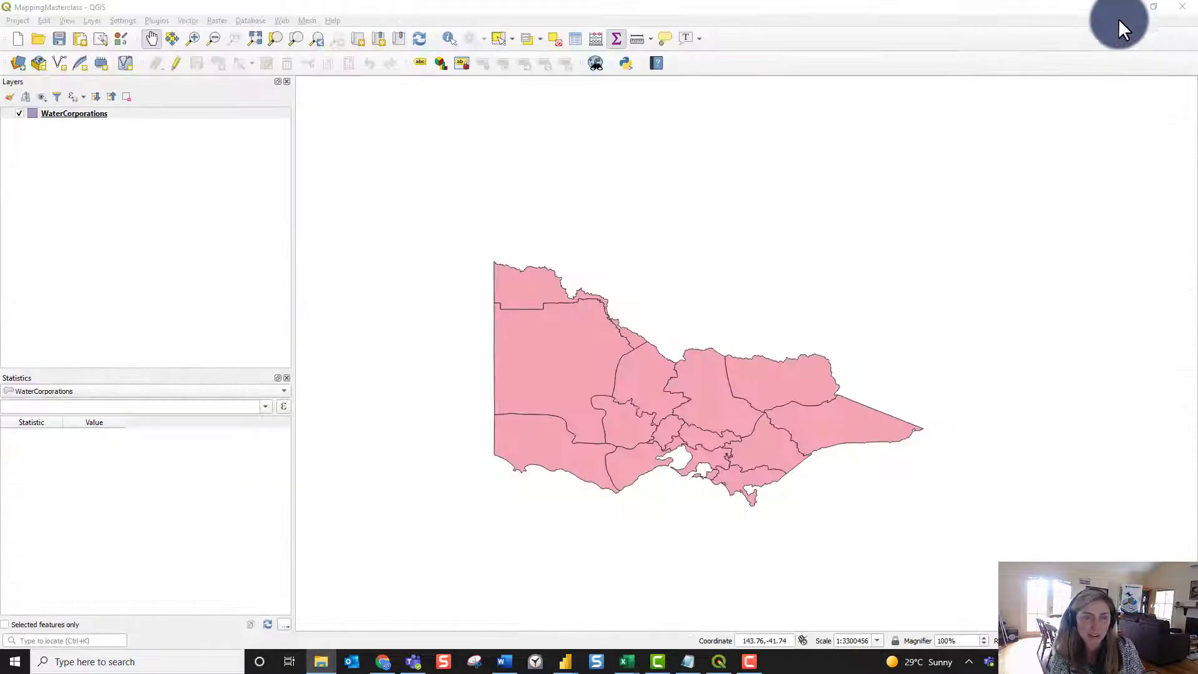
# - Bring the Icon Map Demo - WKT report window forward and show the map's formatting options
pyautogui.moveTo(565, 660)
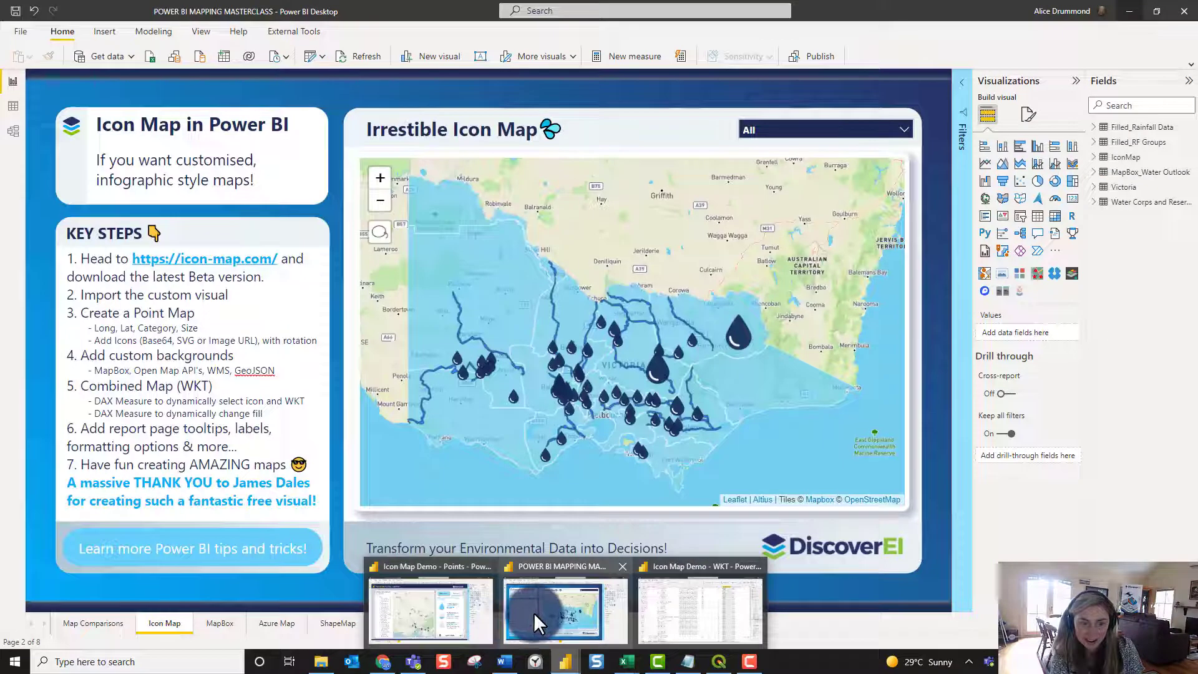
pyautogui.click(541, 619)
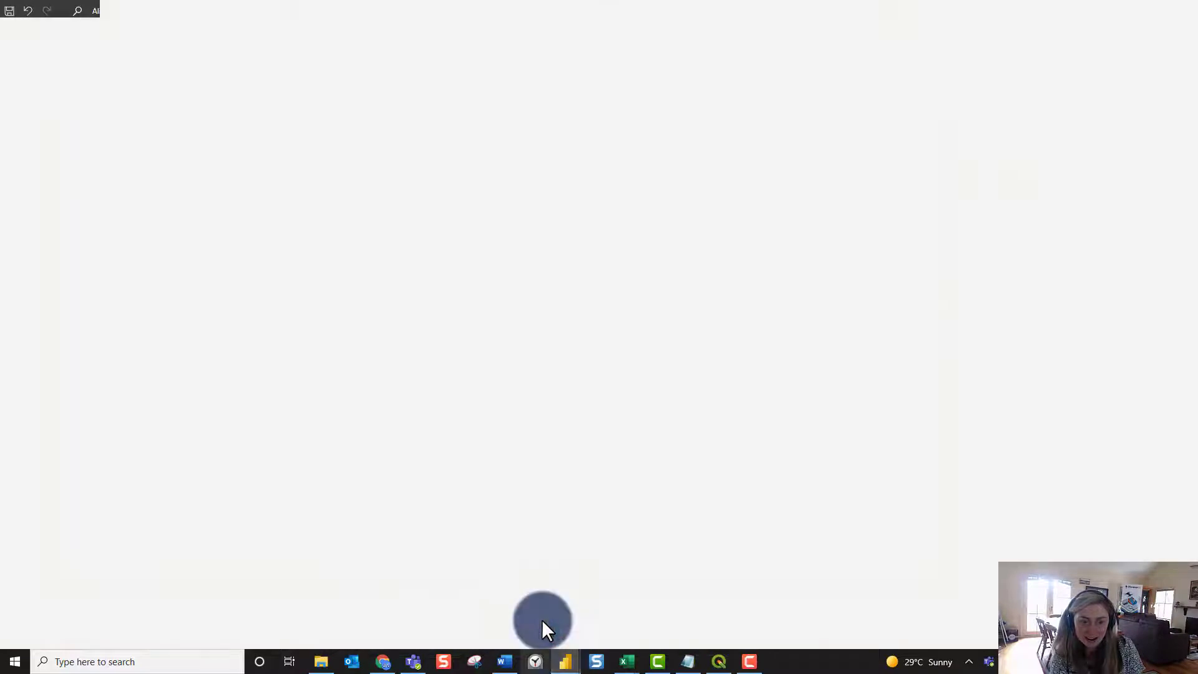
pyautogui.moveTo(566, 661)
pyautogui.click(728, 603)
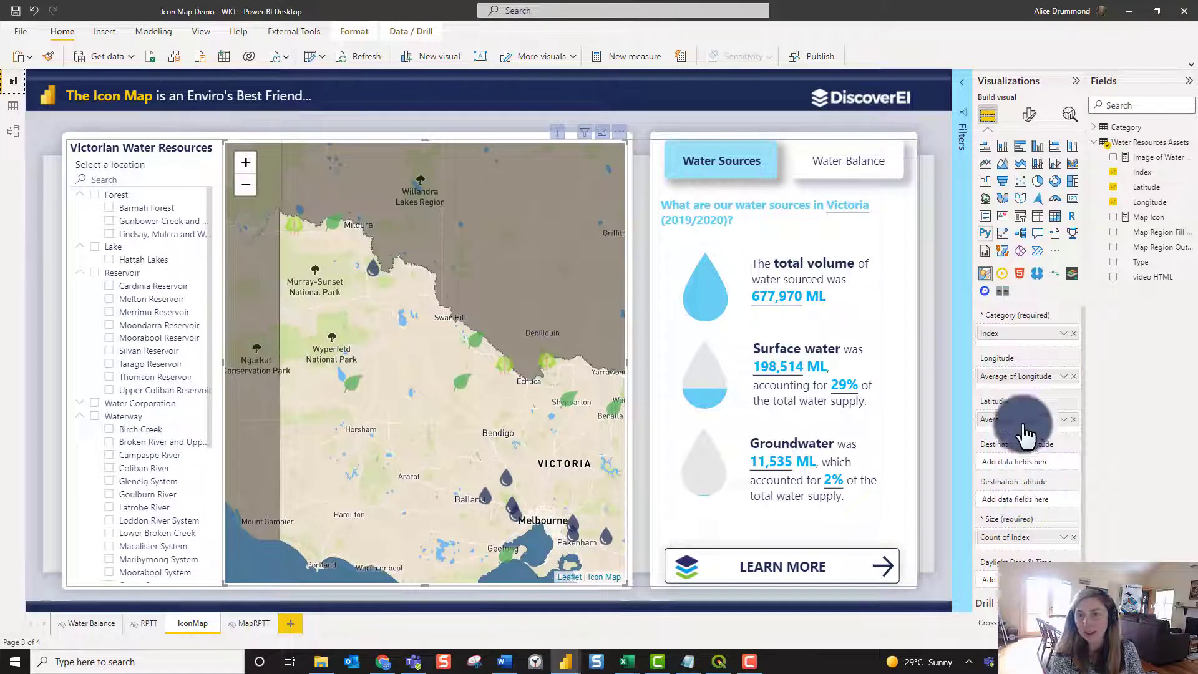
pyautogui.click(1032, 115)
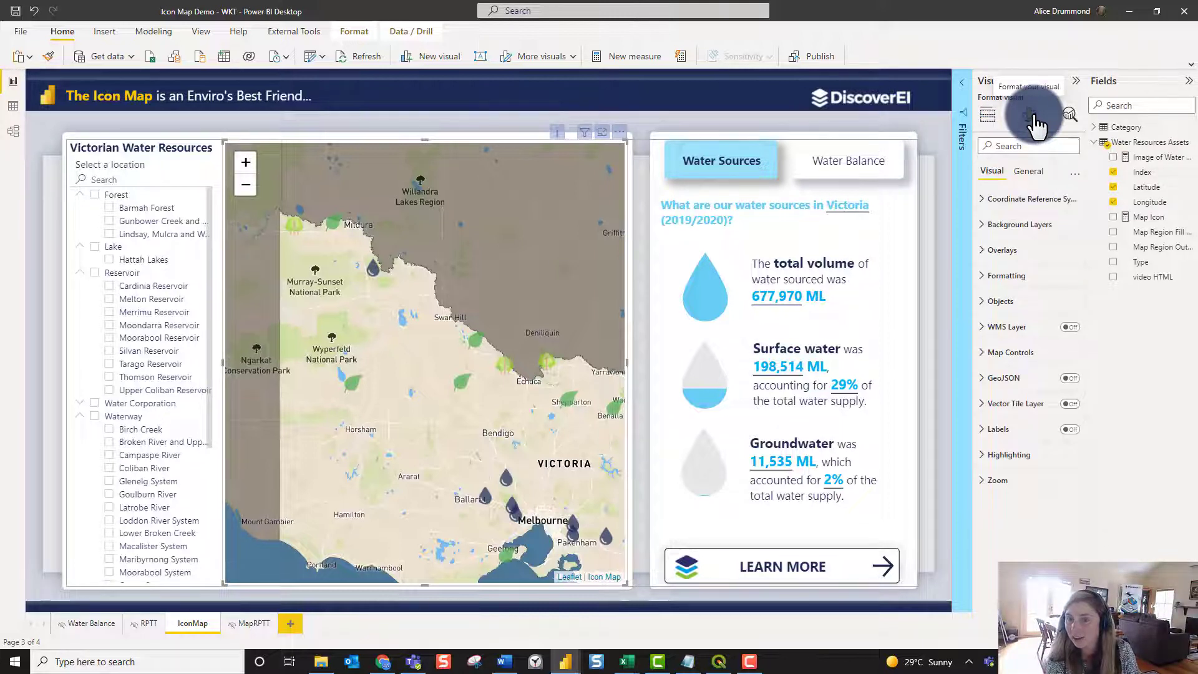
# - Expand the map's Objects settings and open the Map Icon measure's SWITCH formula
pyautogui.click(993, 276)
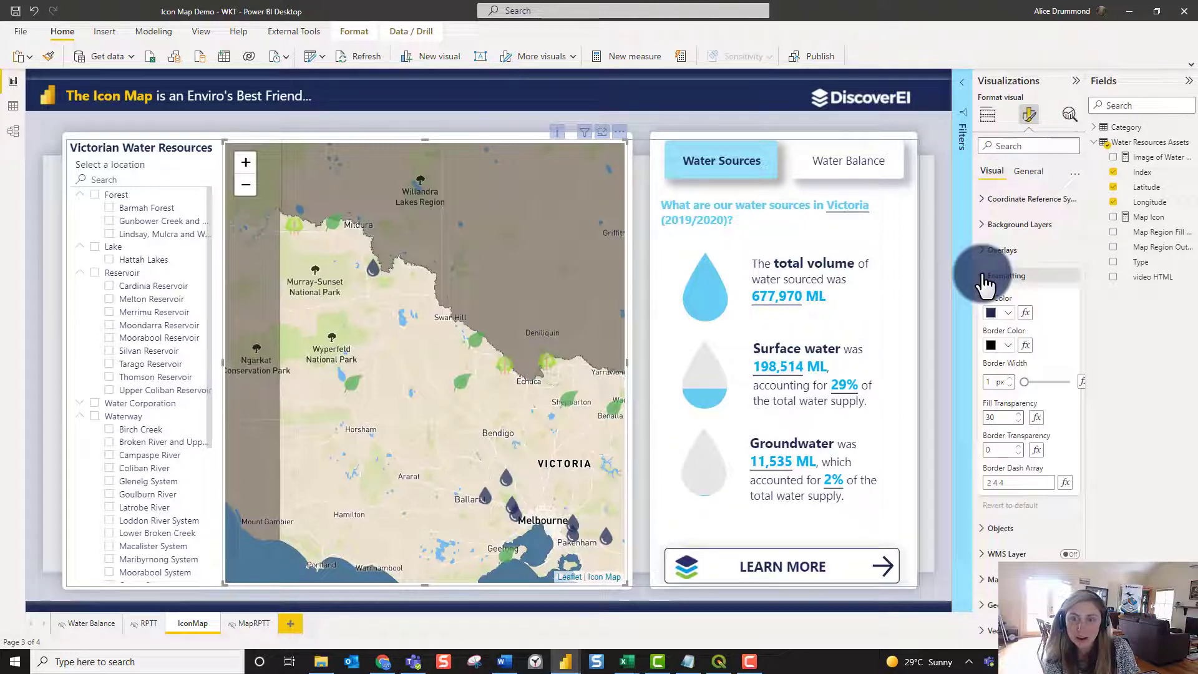
pyautogui.click(992, 280)
pyautogui.click(996, 304)
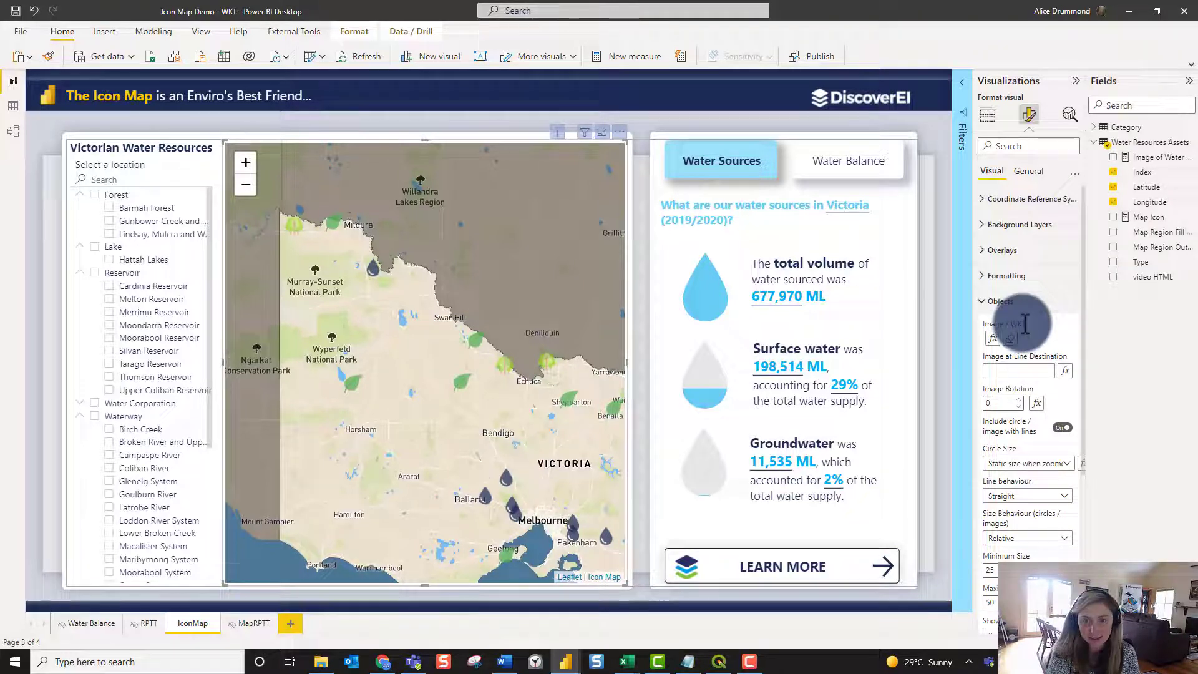
pyautogui.moveTo(1025, 323)
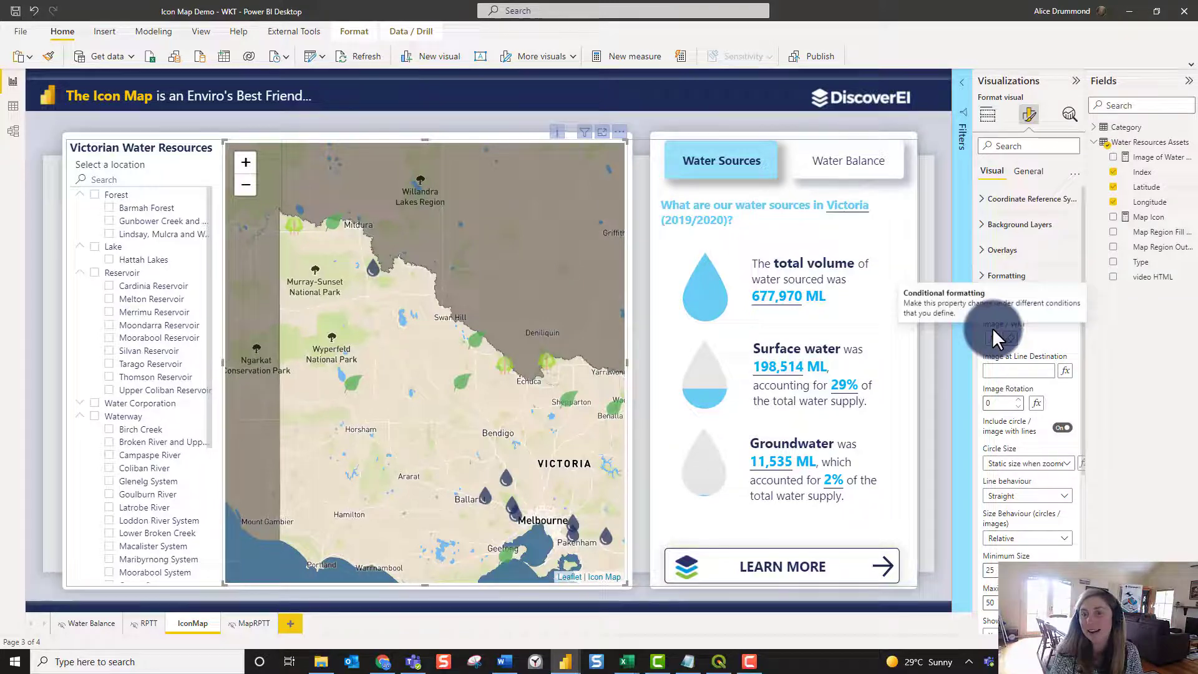
pyautogui.click(1134, 220)
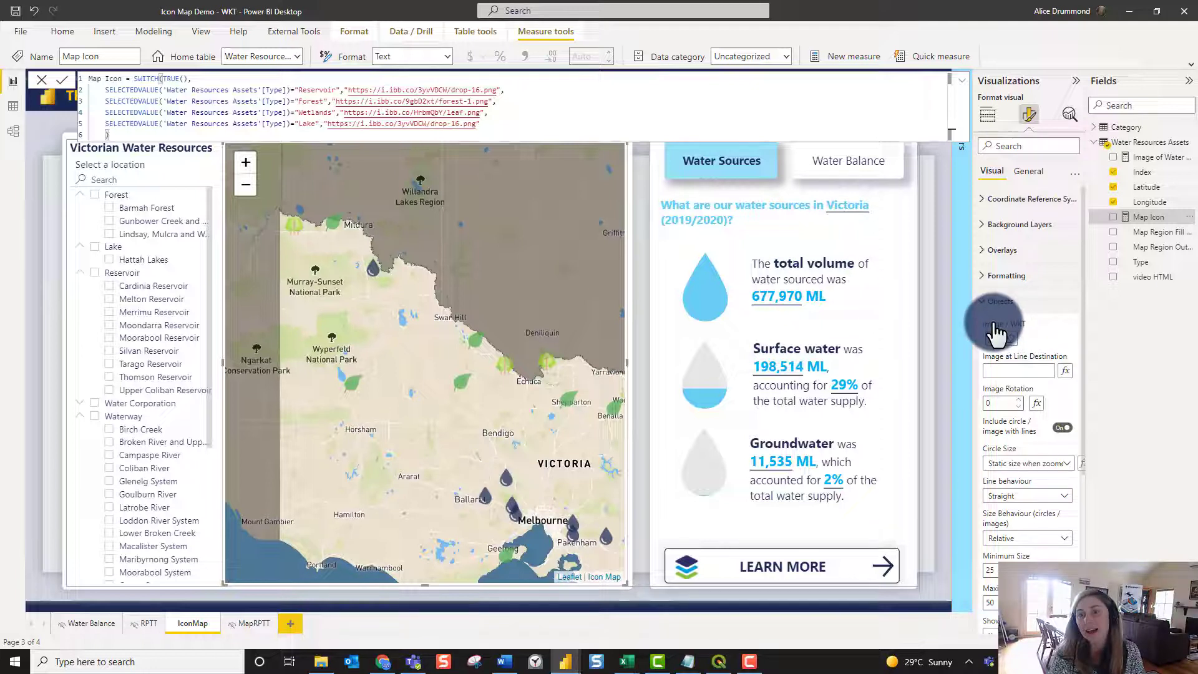
# - Add a comma after line 5 of the Map Icon formula and start a new line
pyautogui.moveTo(996, 322)
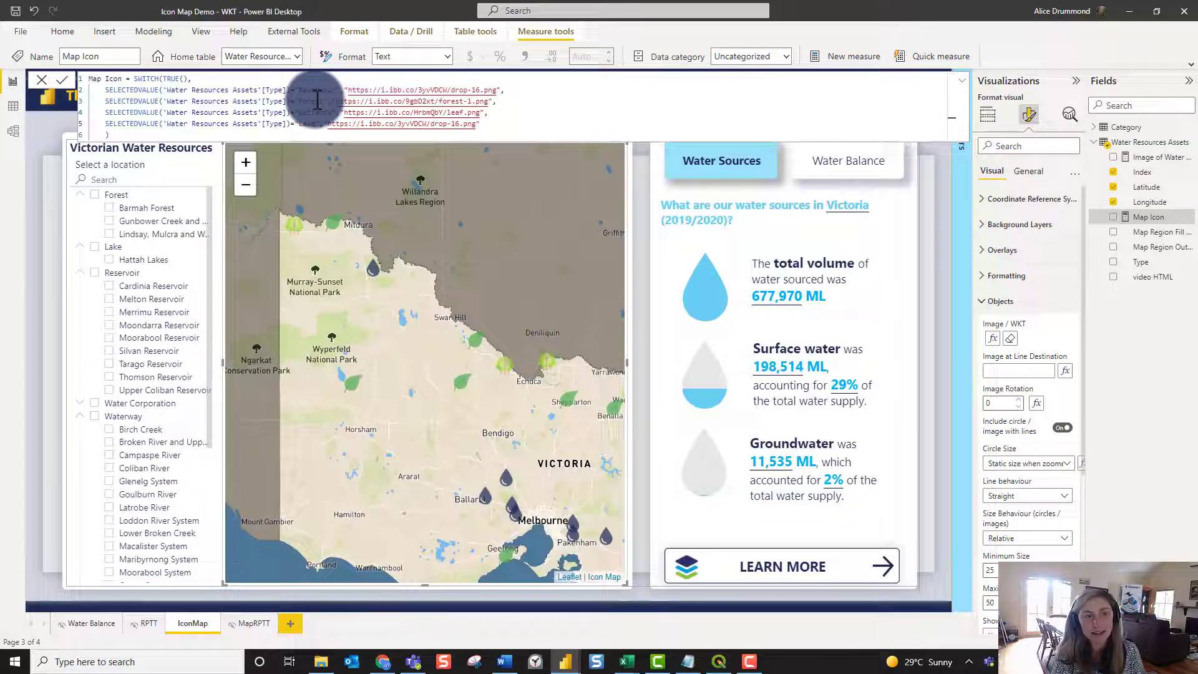
pyautogui.click(513, 114)
pyautogui.write(',')
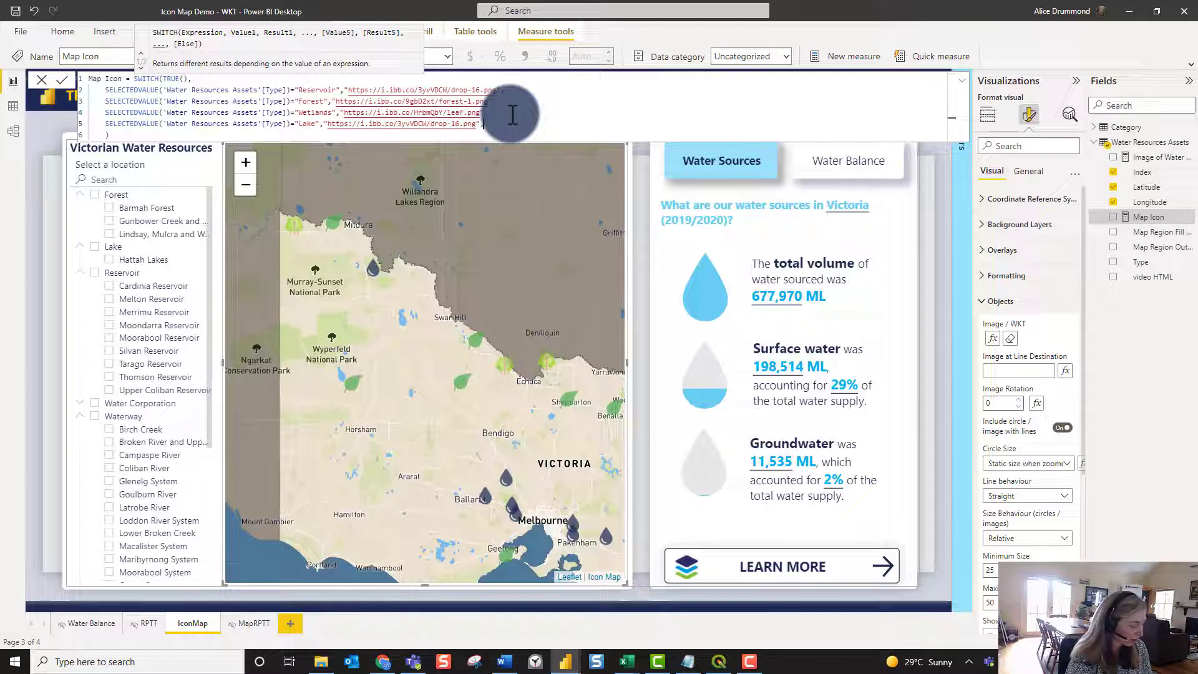
pyautogui.press('Return')
pyautogui.write('select')
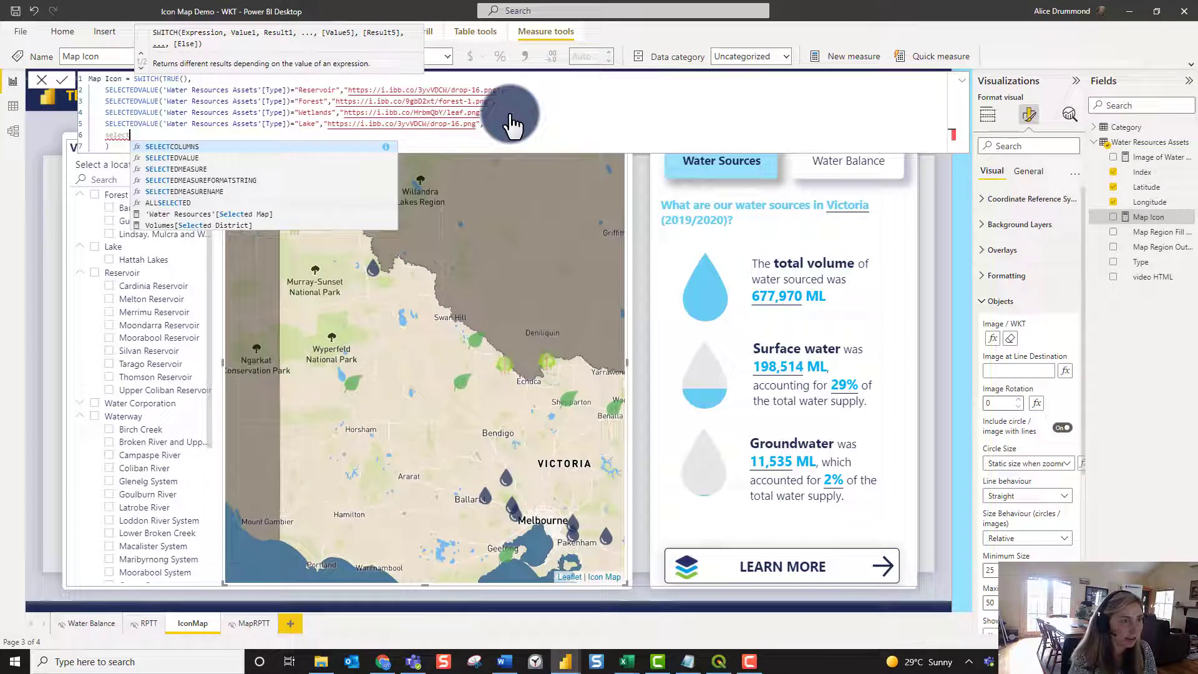
pyautogui.press('Escape')
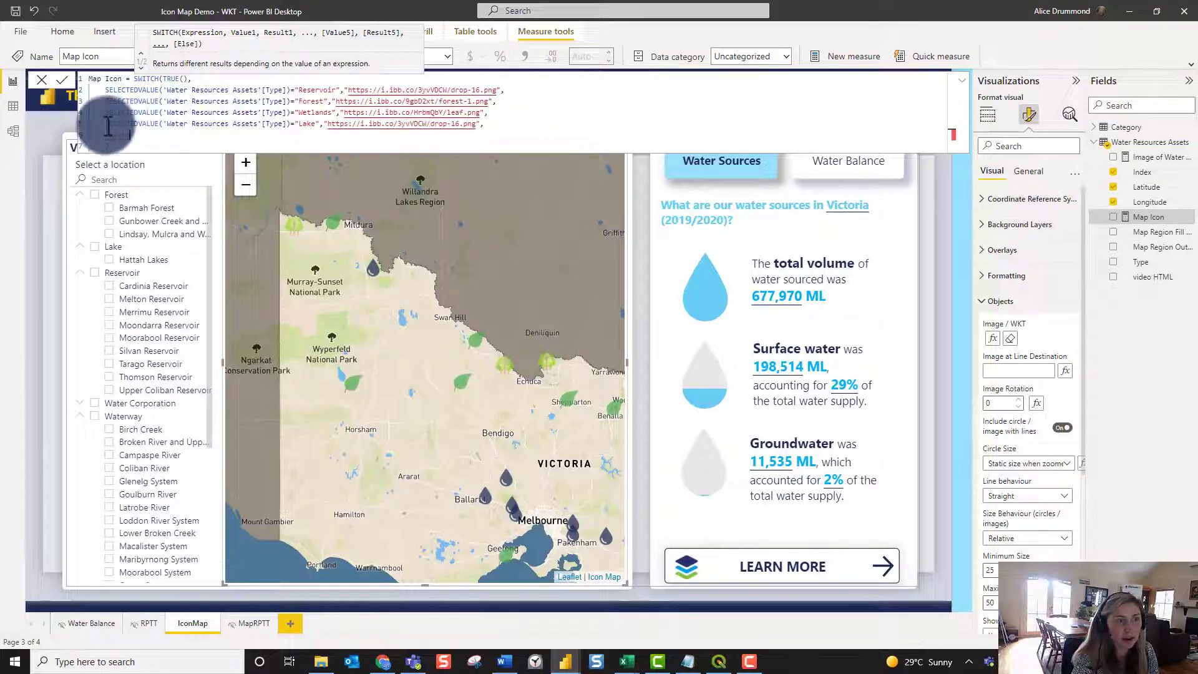
# - Enter SELECTEDVALUE('Water Resources Assets'[WKT]) as the formula's fallback value
pyautogui.moveTo(105, 124); pyautogui.dragTo(117, 123)
pyautogui.moveTo(136, 139)
pyautogui.write('elected')
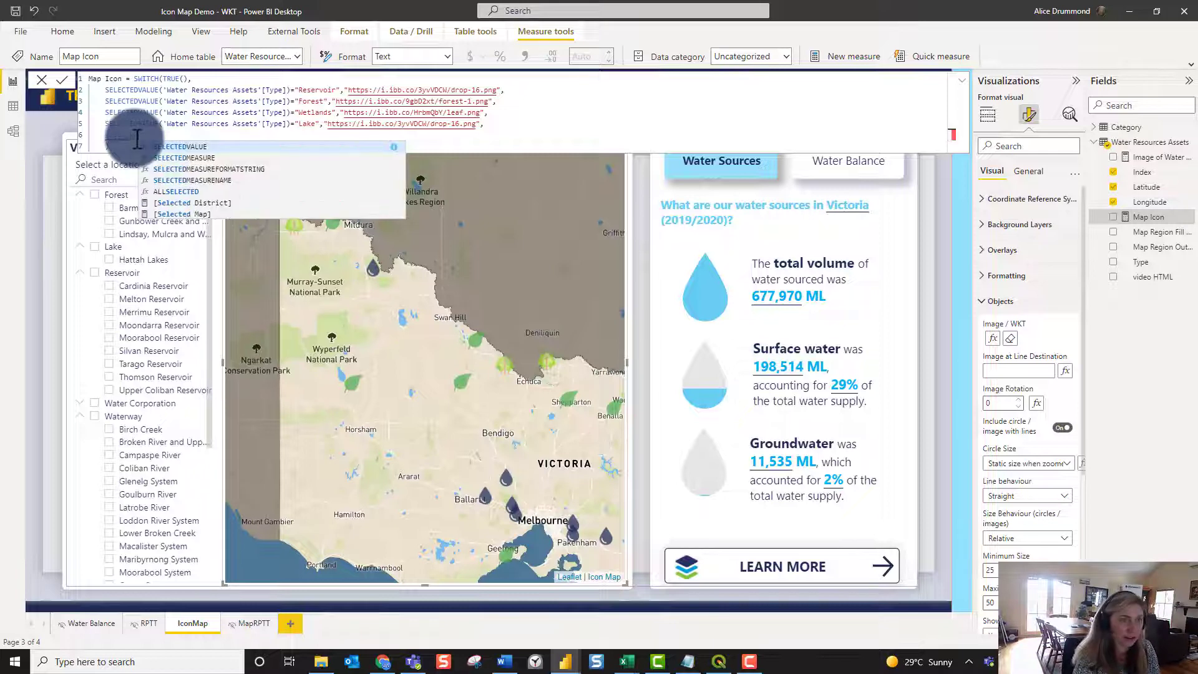
pyautogui.press('Tab')
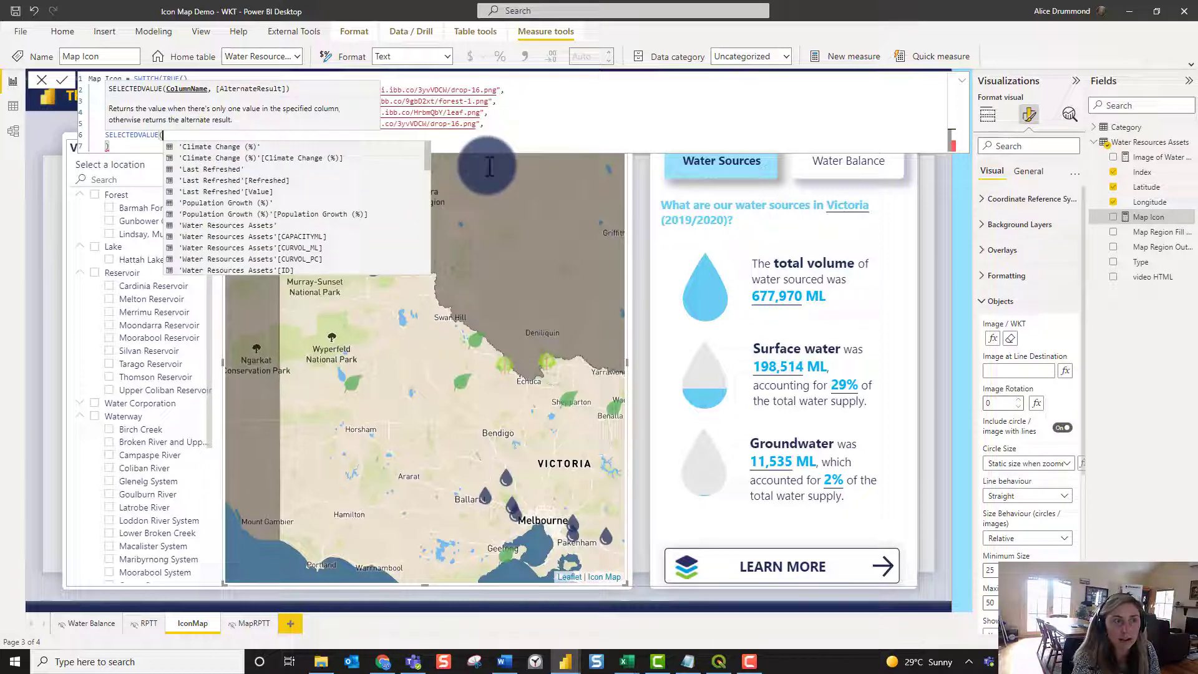
pyautogui.write('wat')
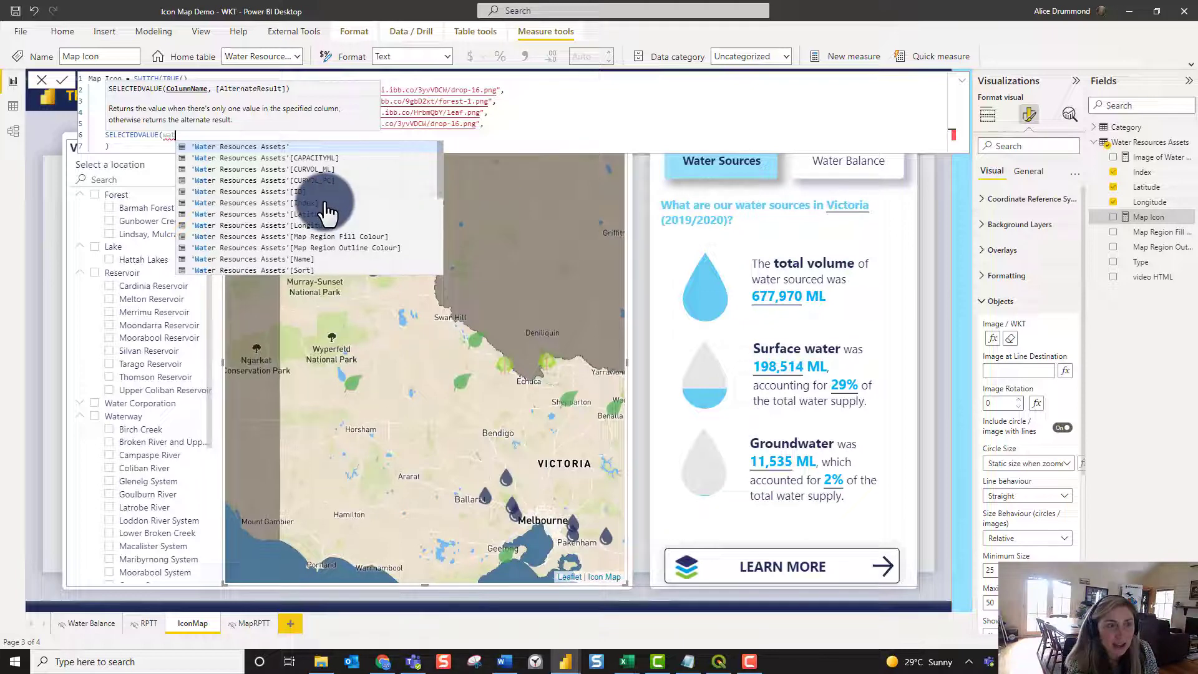
pyautogui.scroll(-1, 326, 212)
pyautogui.click(302, 261)
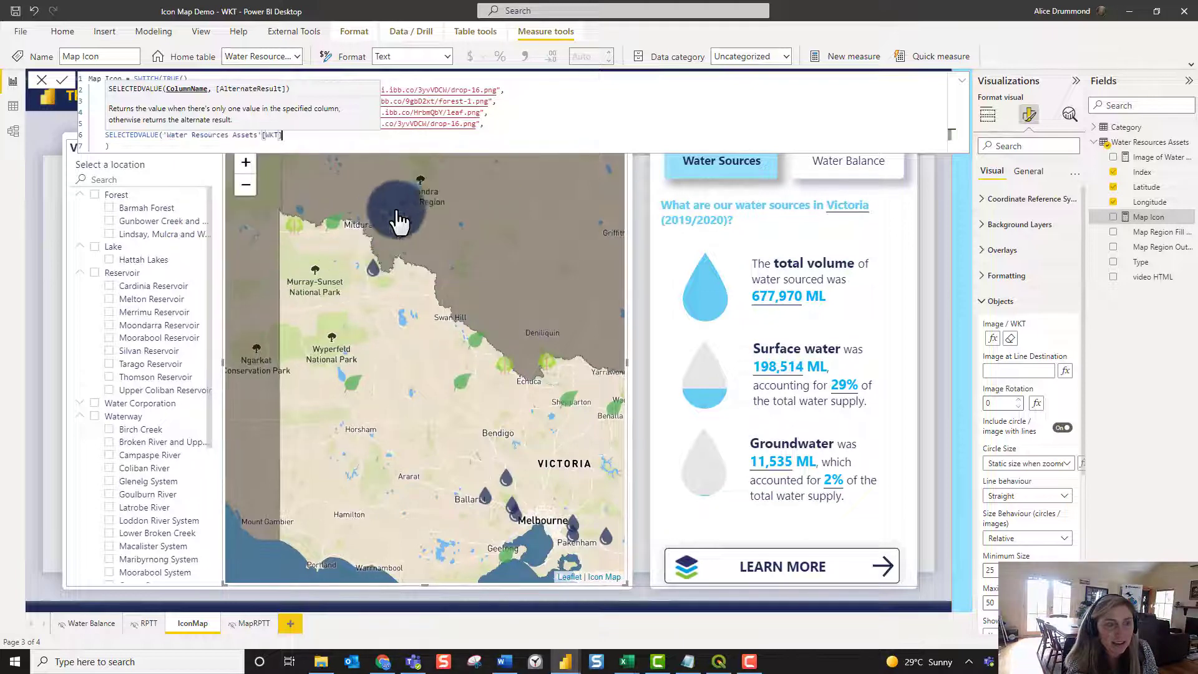
pyautogui.write(')')
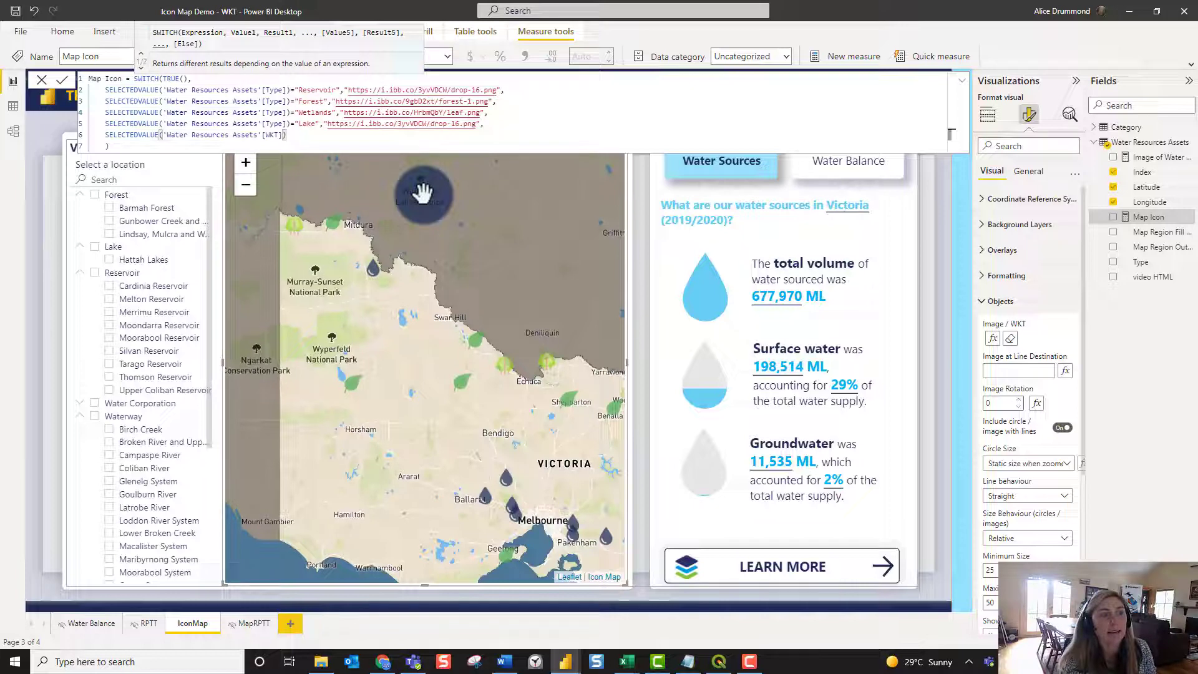
pyautogui.click(227, 146)
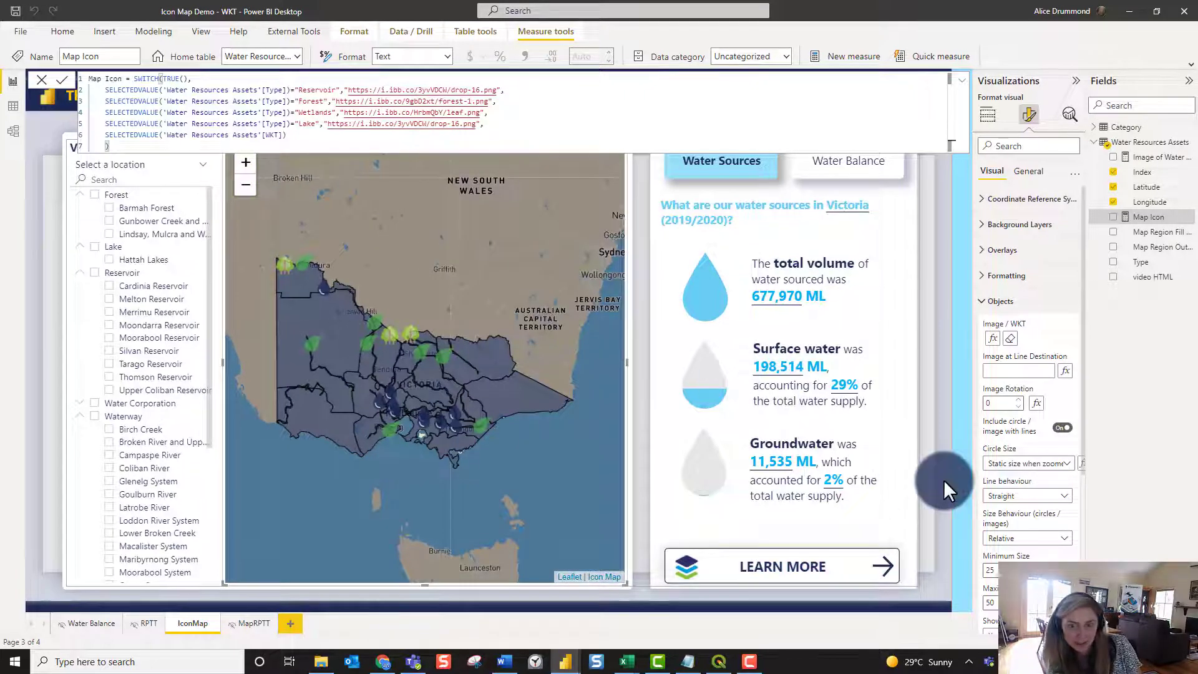
# - Commit the formula, try the Birch Creek slicer filter, then select the Icon Map visual
pyautogui.click(944, 485)
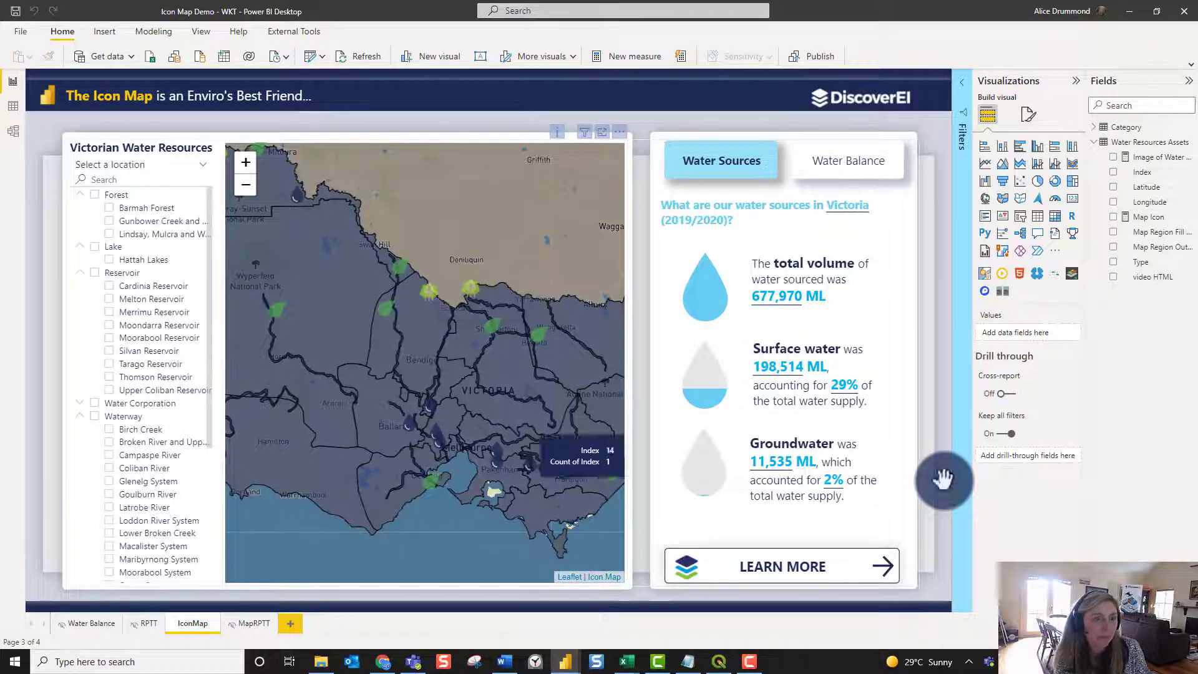
pyautogui.click(946, 488)
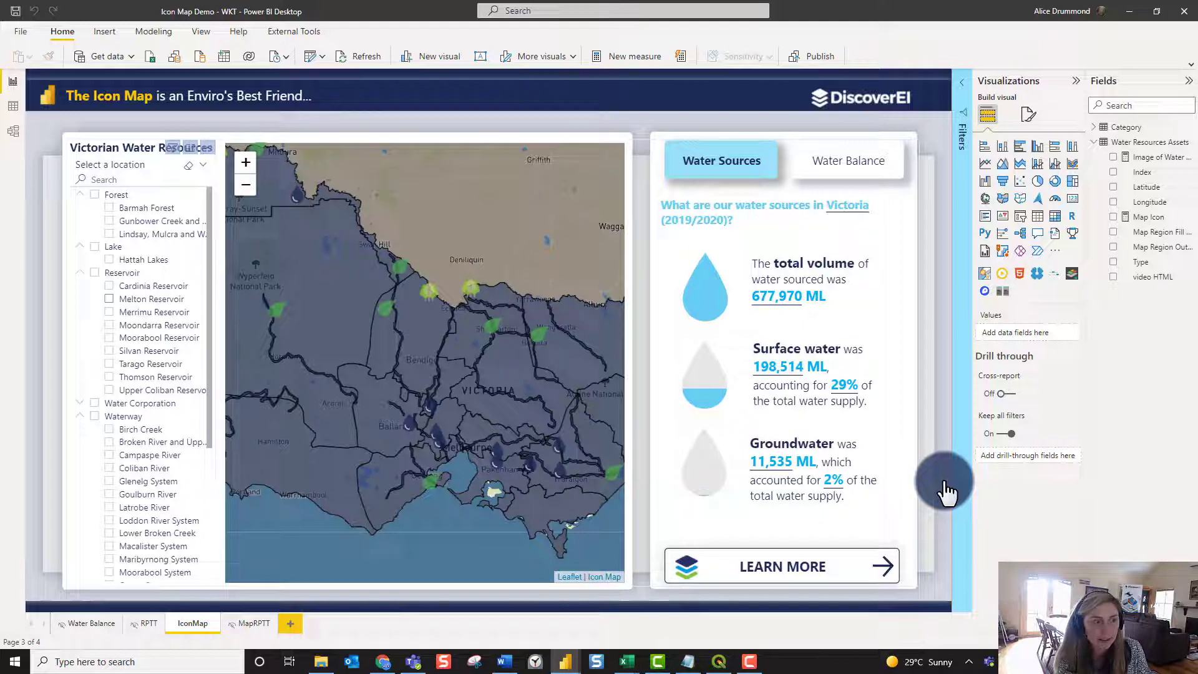
pyautogui.click(125, 430)
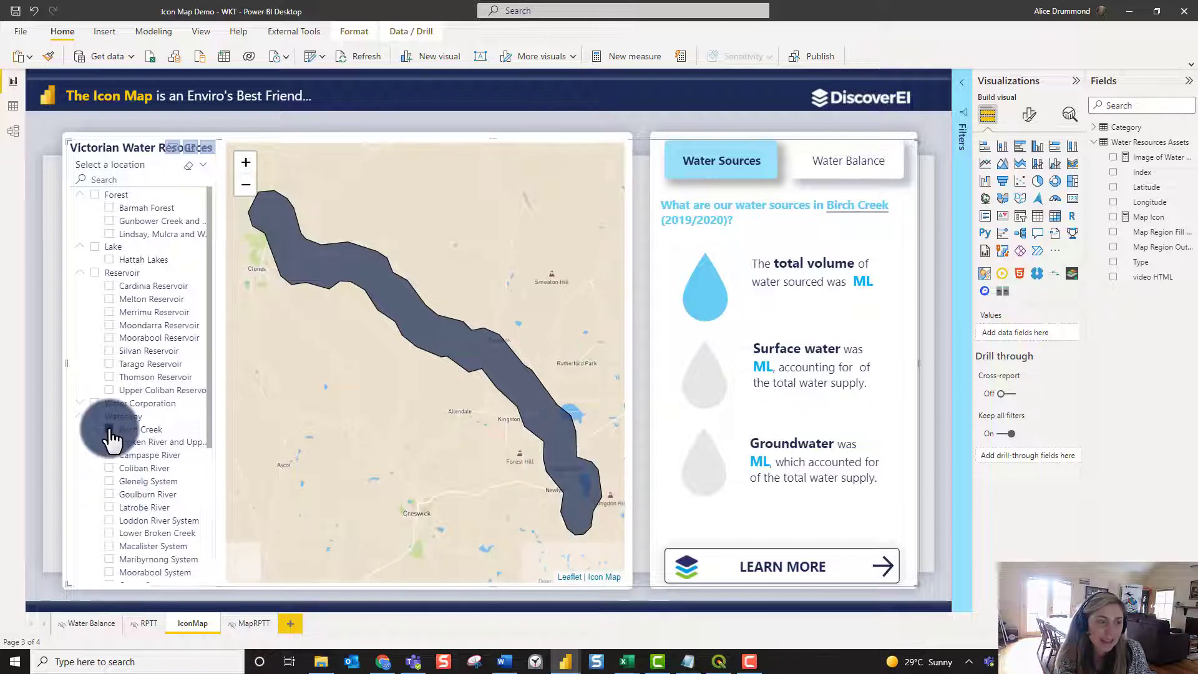
pyautogui.click(113, 437)
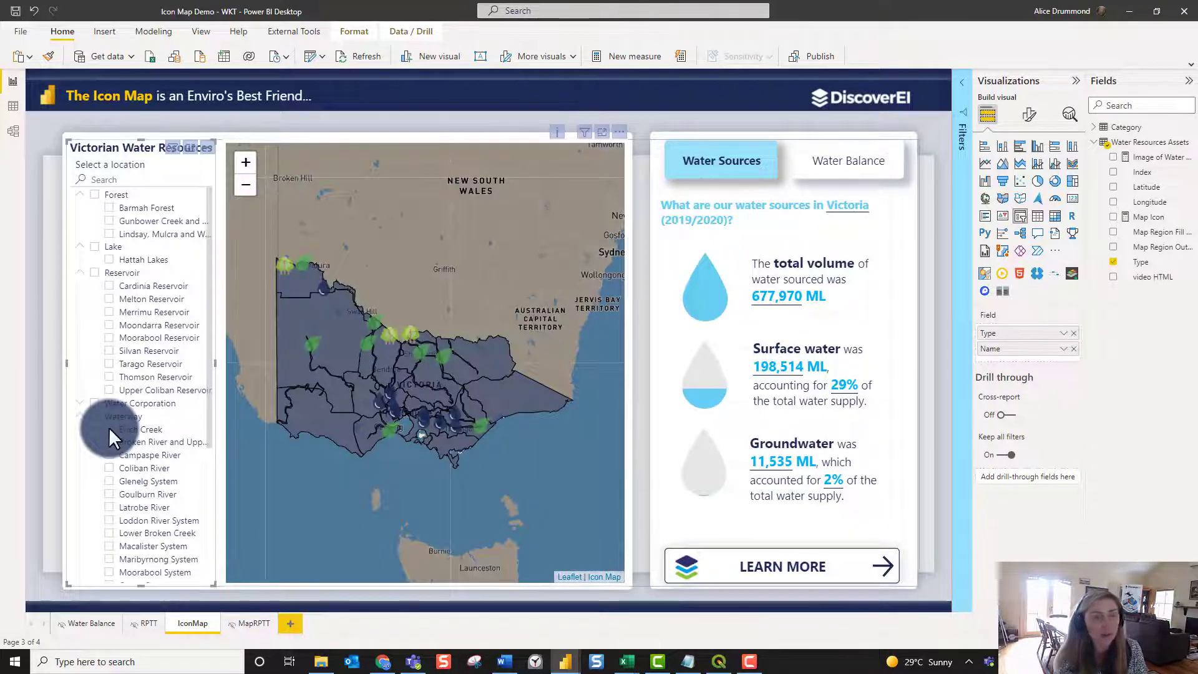
pyautogui.click(947, 424)
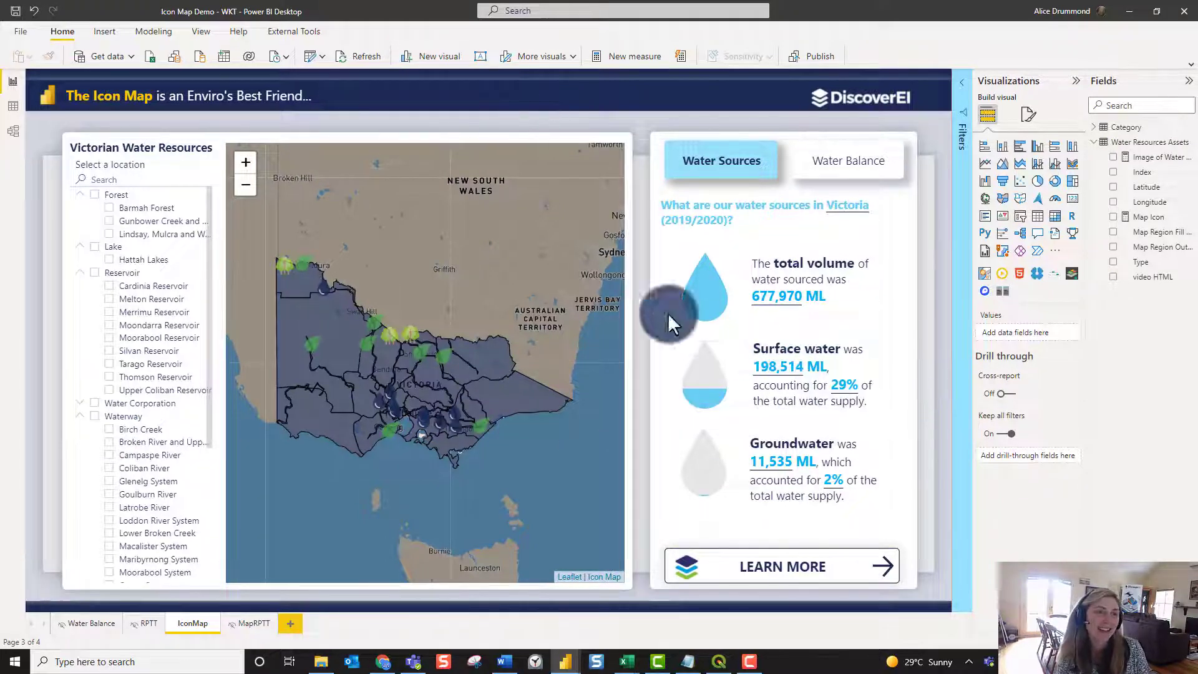
pyautogui.click(241, 141)
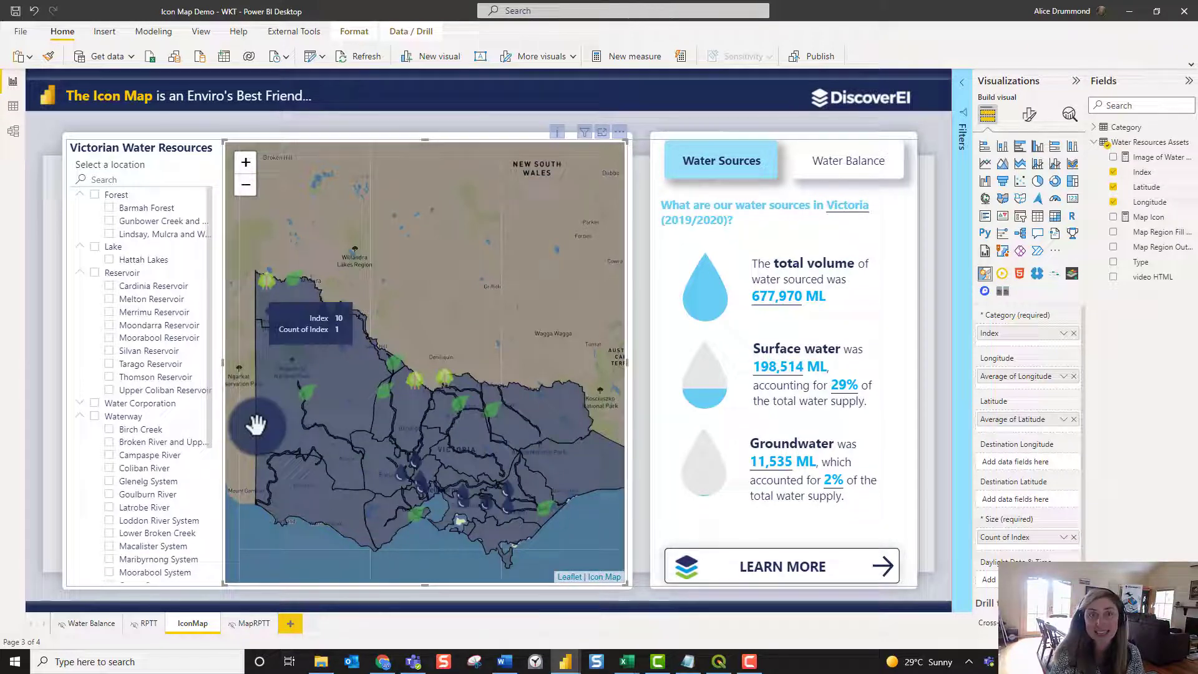
# - Set the region Fill Color to a light-blue swatch and Border Color to the gold theme swatch
pyautogui.click(1031, 120)
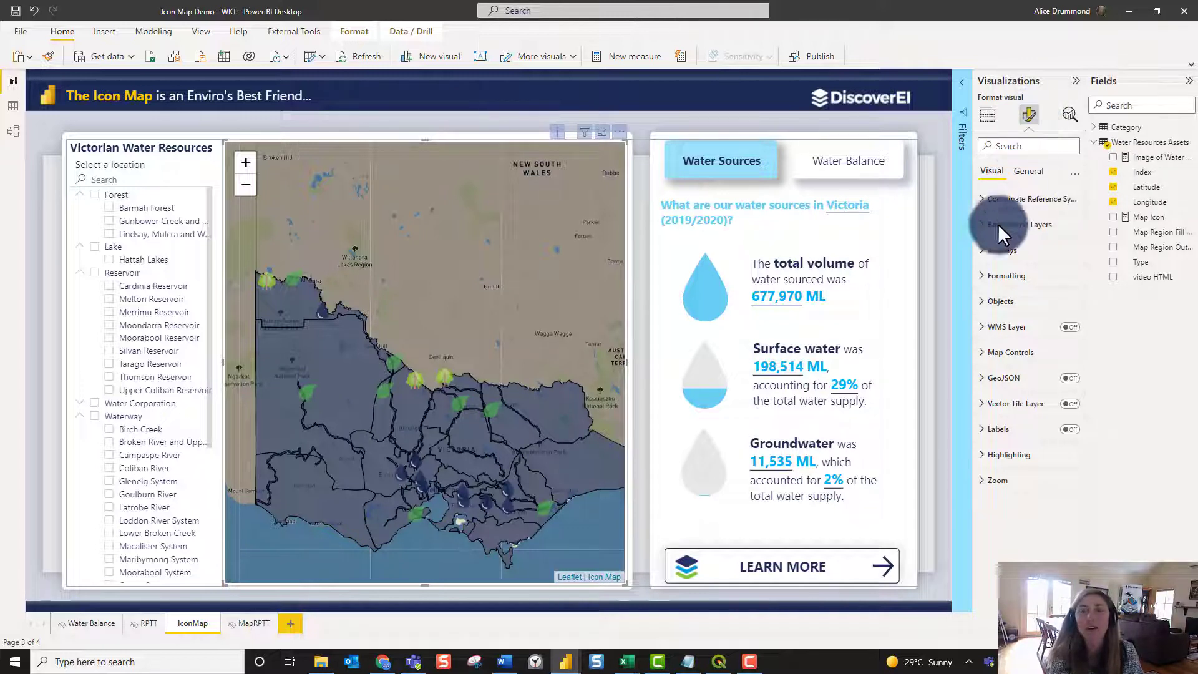
pyautogui.click(984, 279)
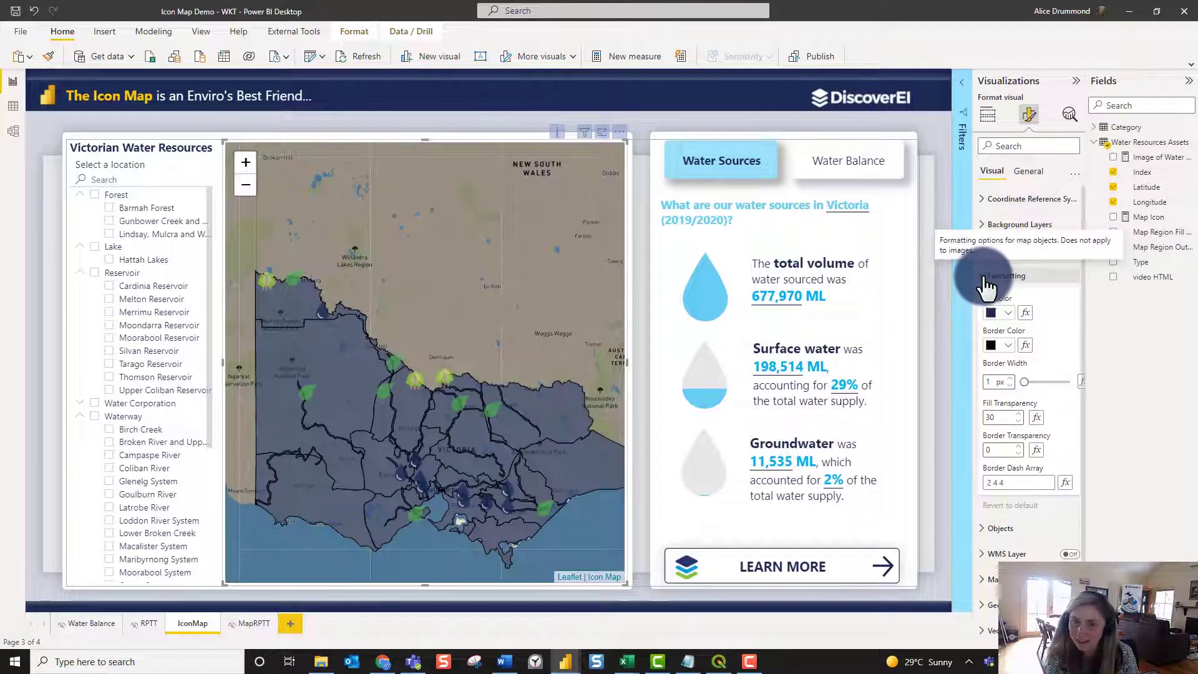
pyautogui.click(1002, 313)
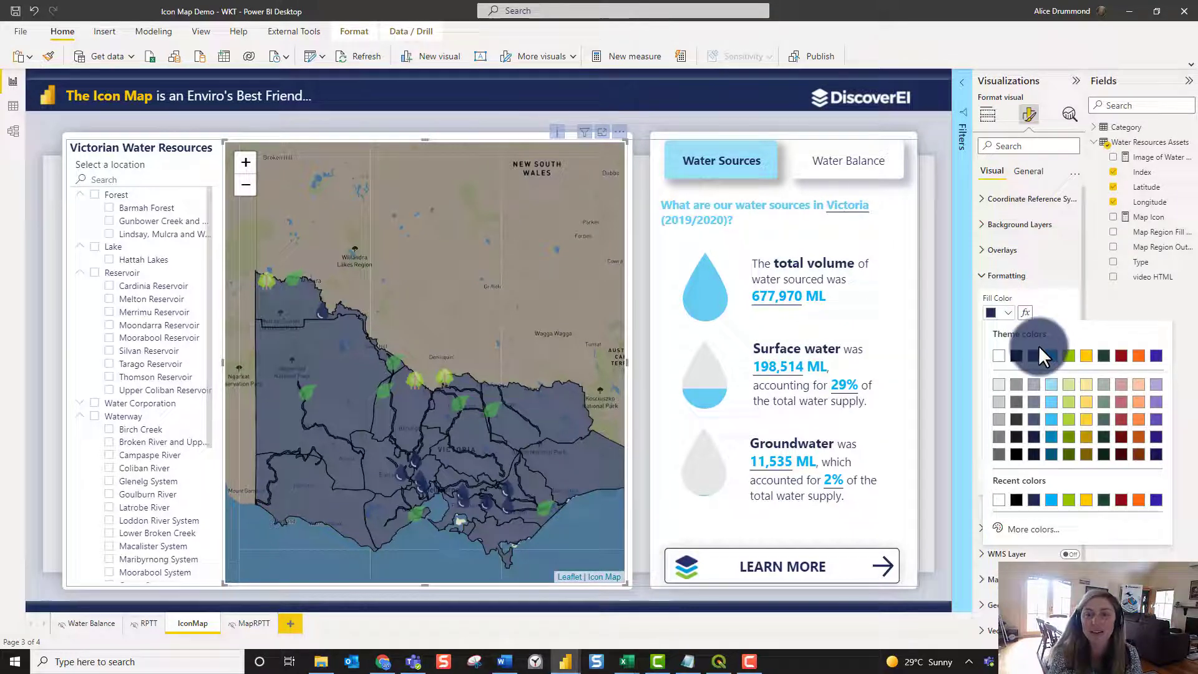
pyautogui.click(1051, 355)
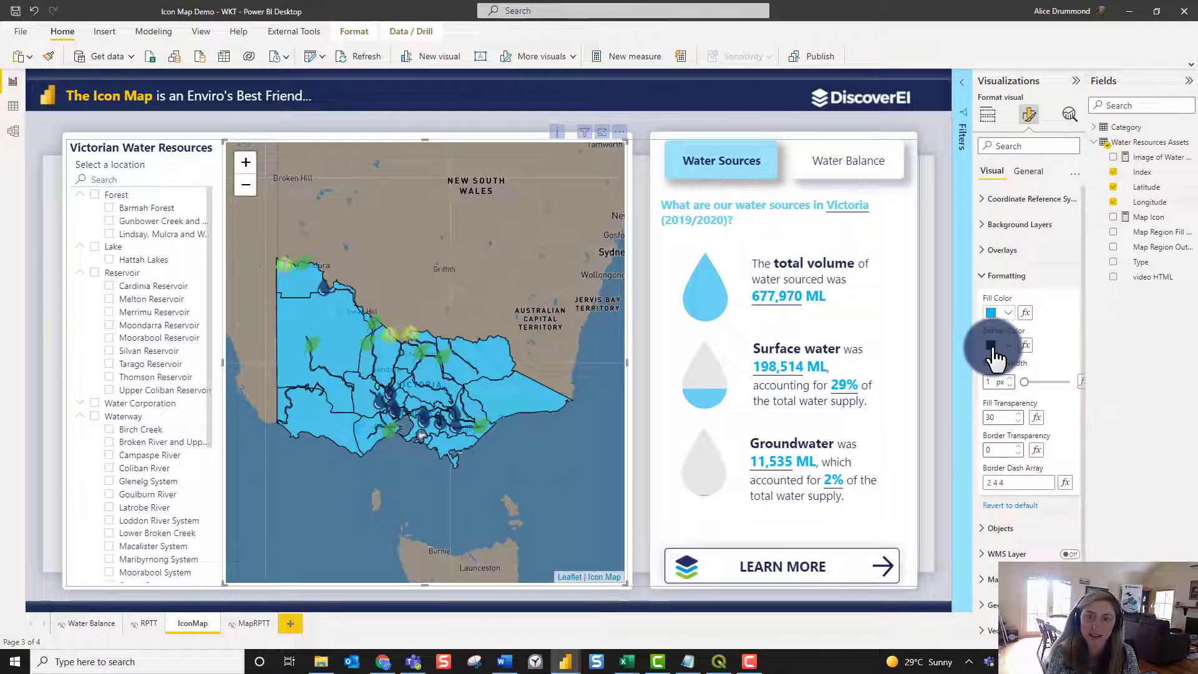
pyautogui.click(1006, 346)
pyautogui.click(1087, 389)
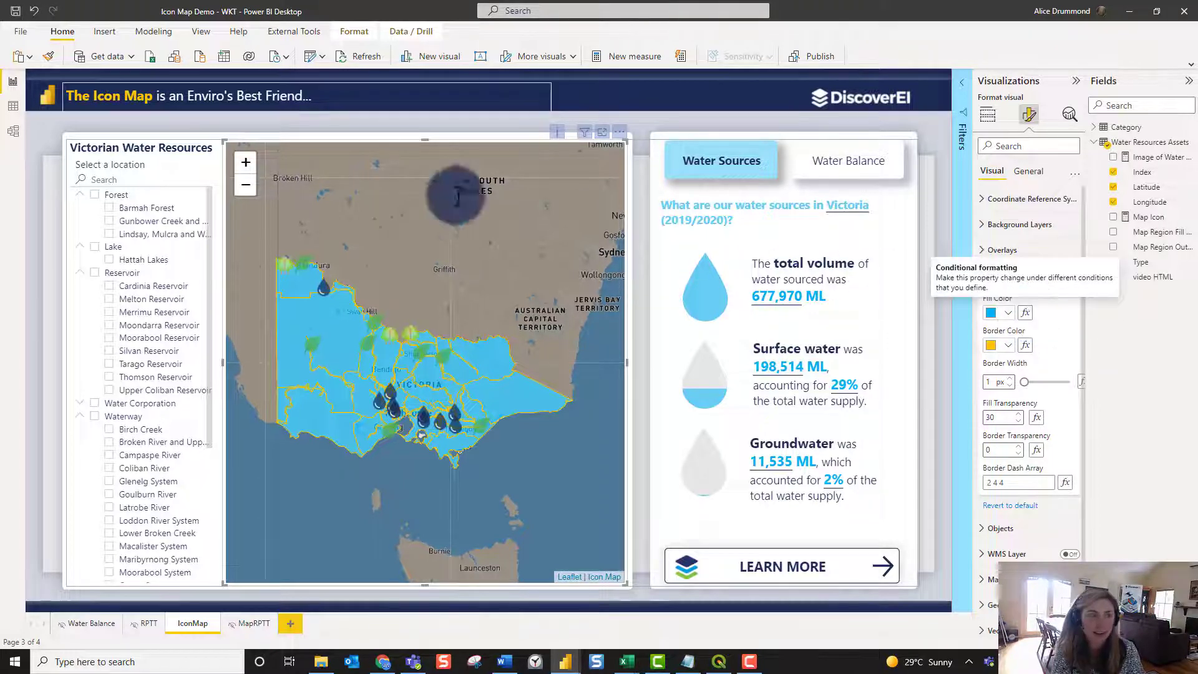
pyautogui.click(13, 108)
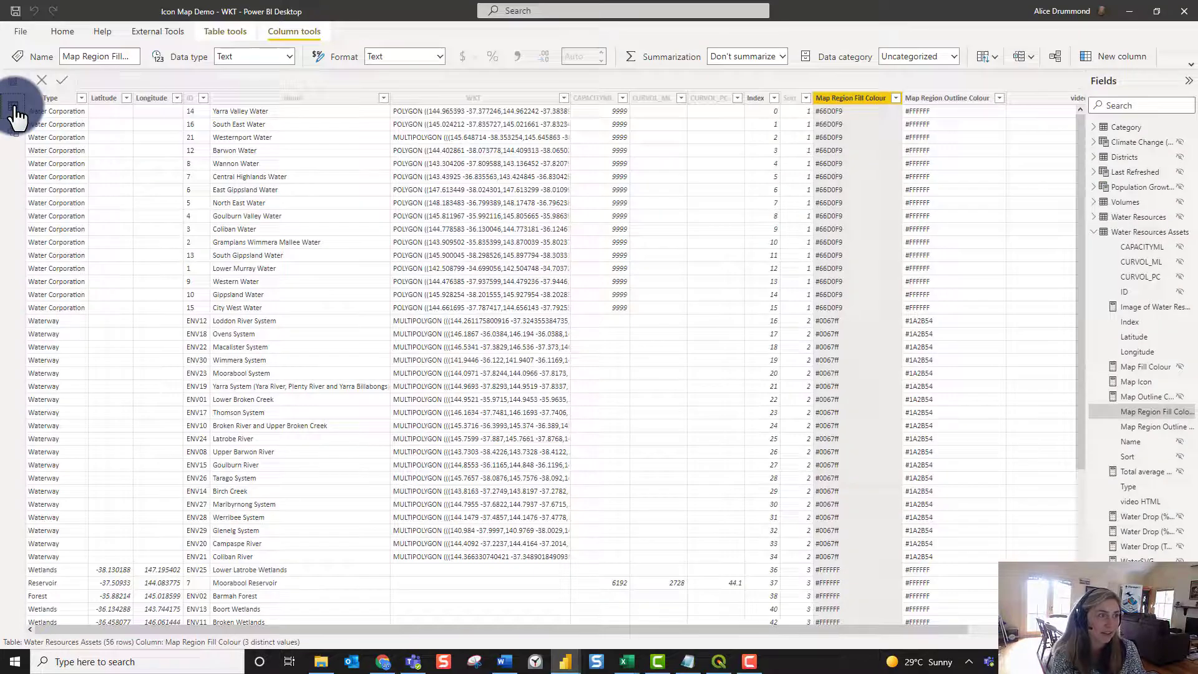
pyautogui.moveTo(802, 628); pyautogui.dragTo(885, 617)
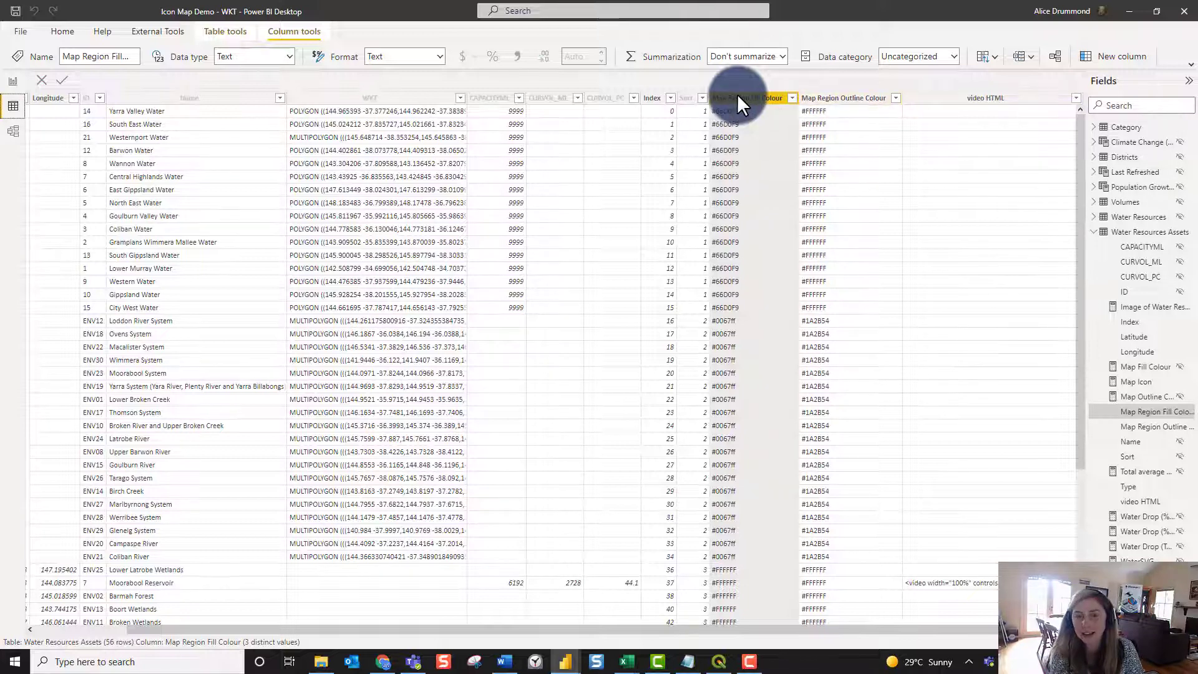
pyautogui.moveTo(855, 630); pyautogui.dragTo(725, 626)
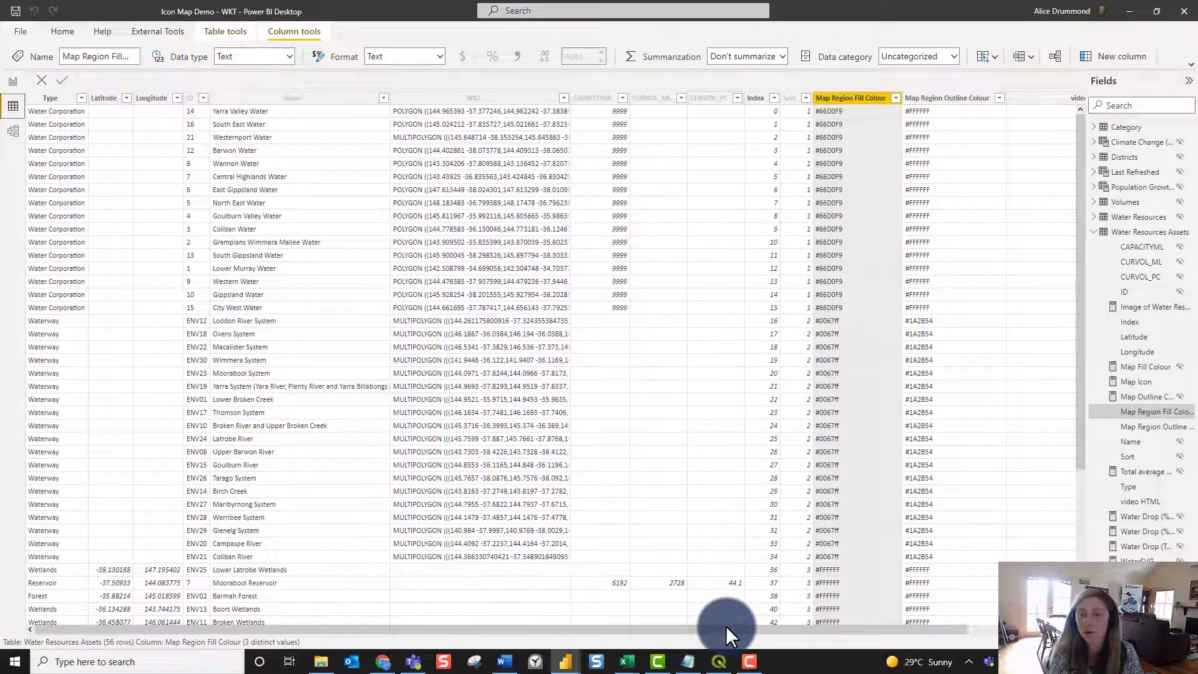
pyautogui.click(12, 79)
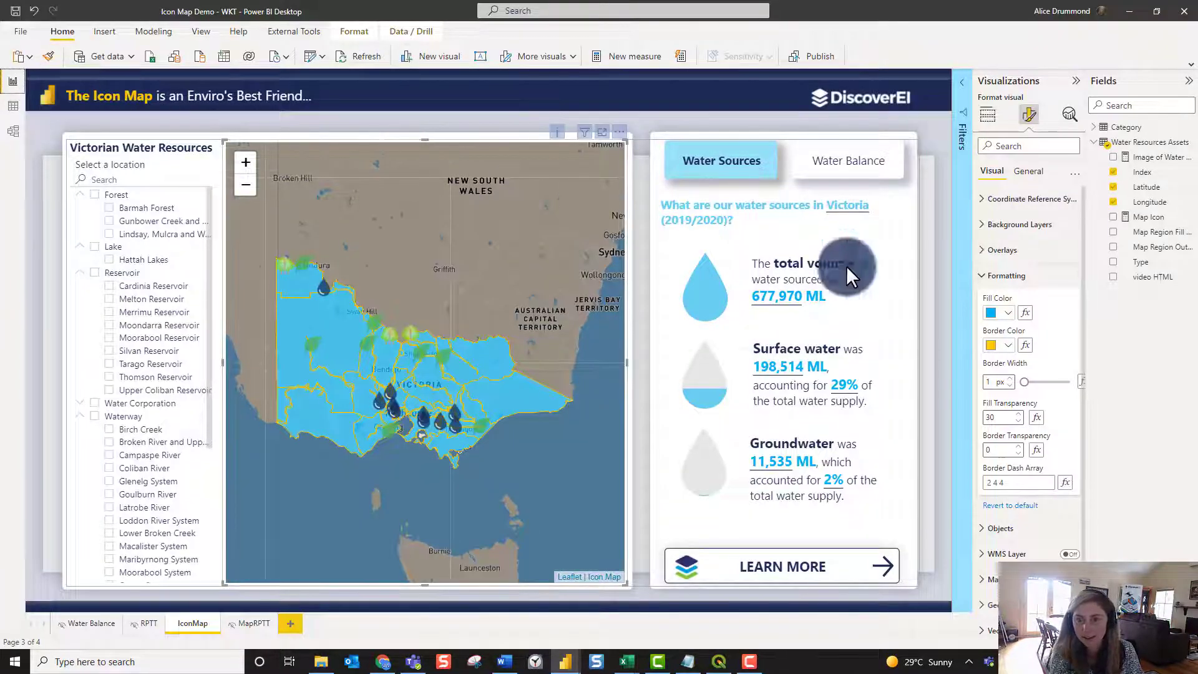
# - Set the region Fill Color to Field value using the Map Region Fill Colour field
pyautogui.click(1025, 313)
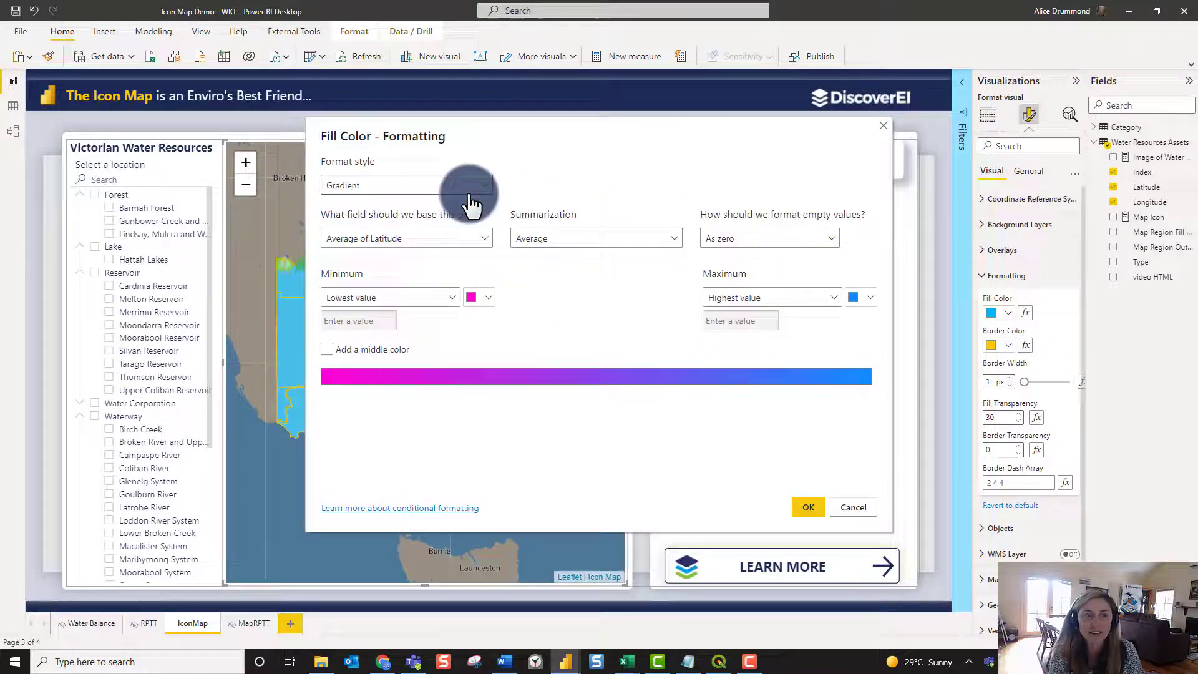
pyautogui.click(419, 186)
pyautogui.click(361, 246)
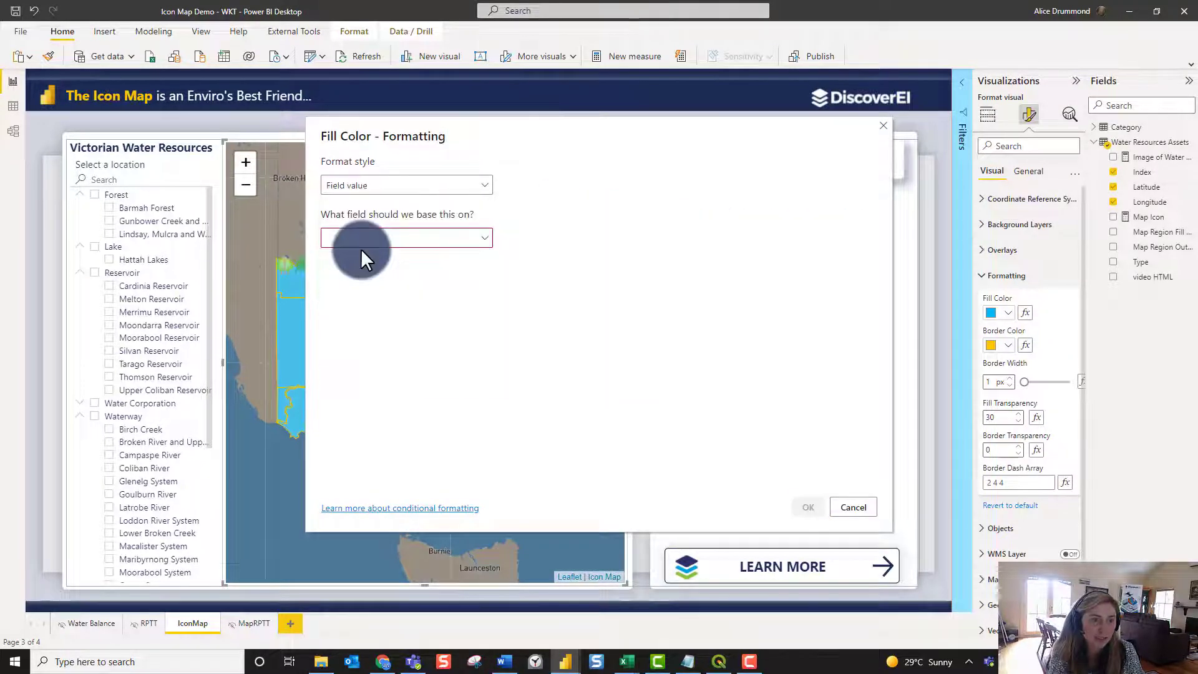
pyautogui.click(395, 239)
pyautogui.write('till')
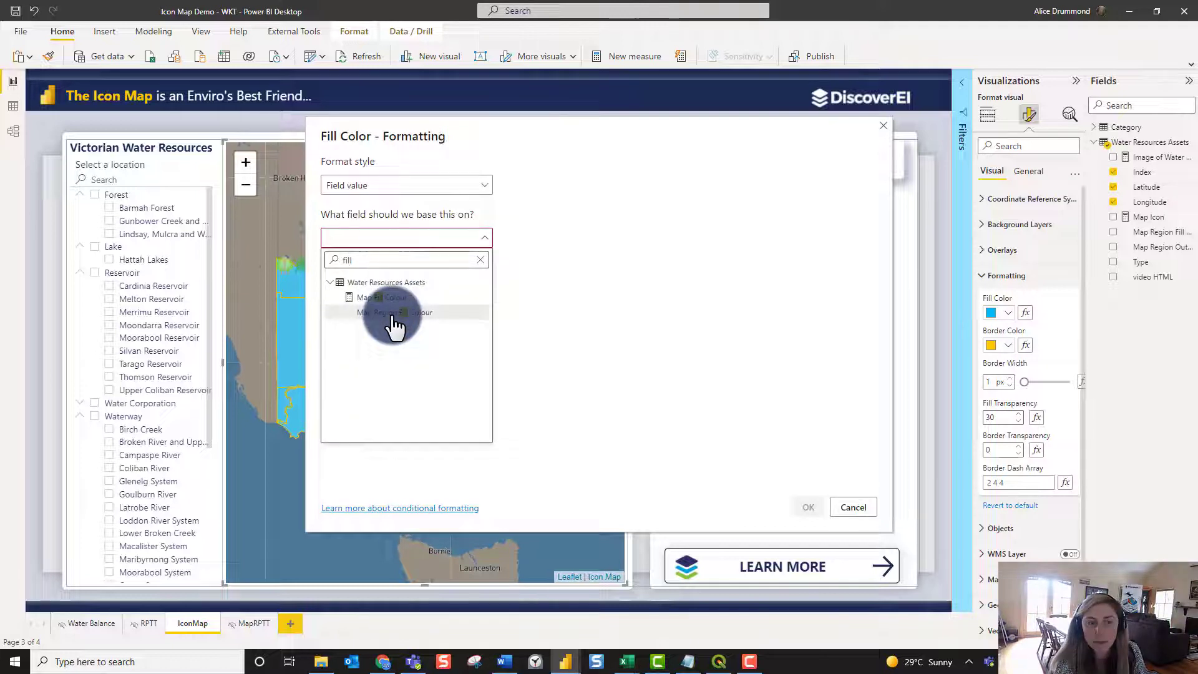
pyautogui.click(438, 313)
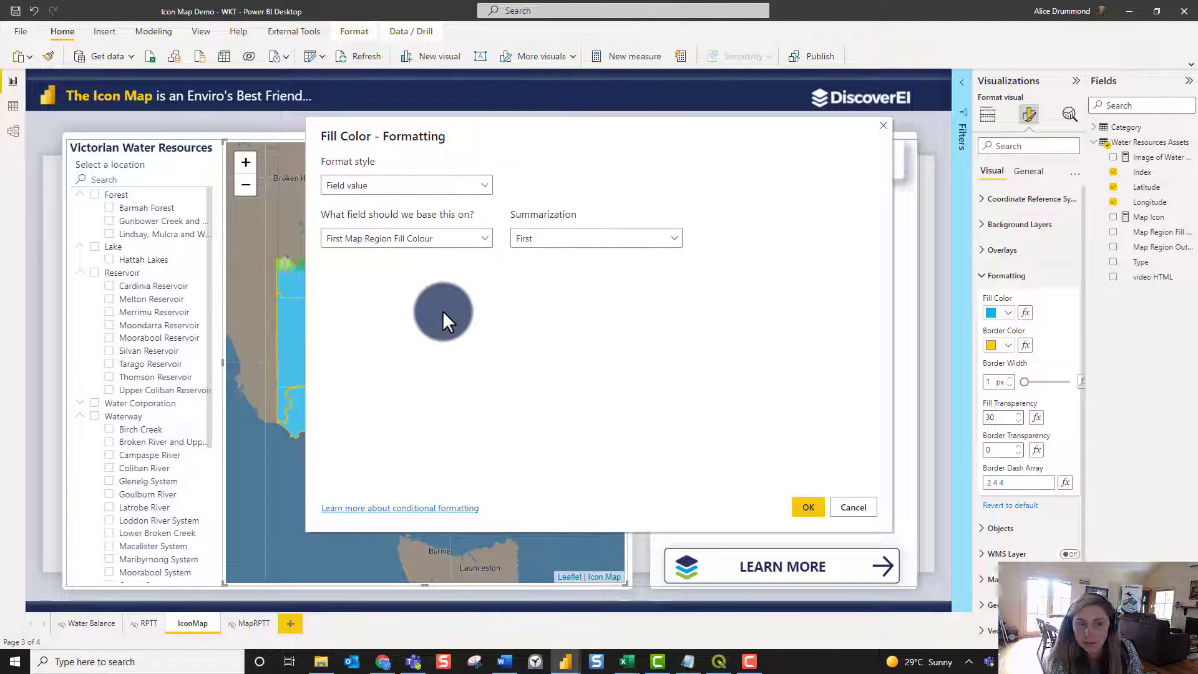
pyautogui.click(811, 506)
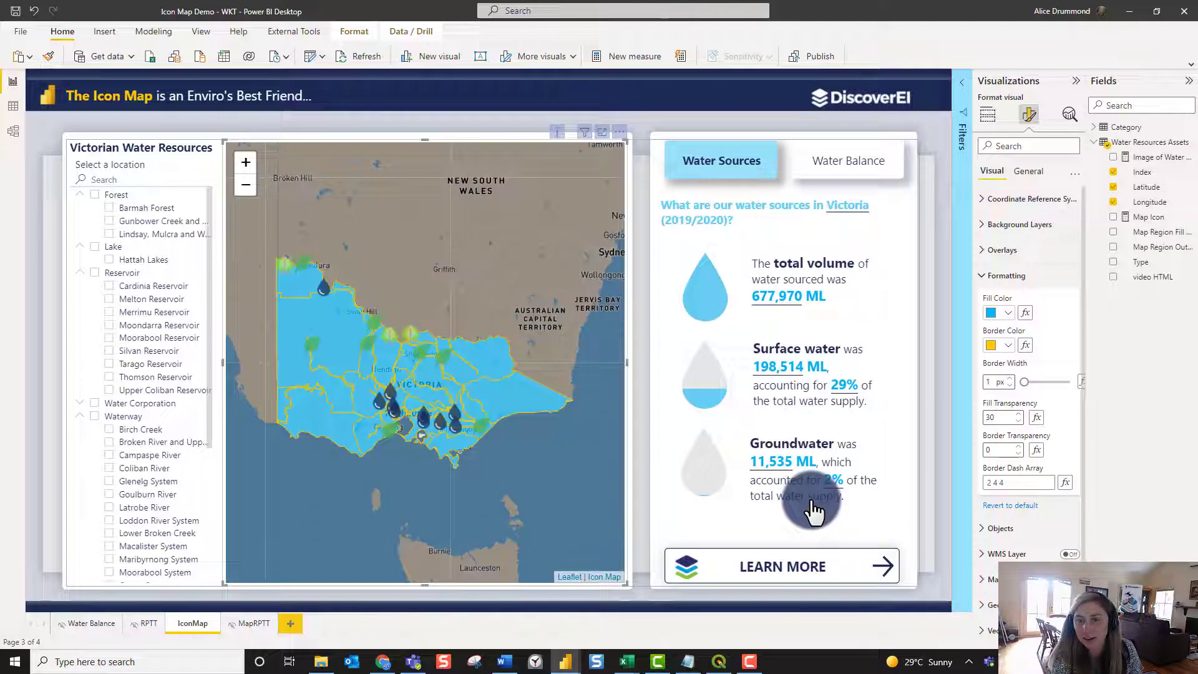
# - Set the region Border Color to Field value using the Map Region Outline Colour field
pyautogui.click(1025, 346)
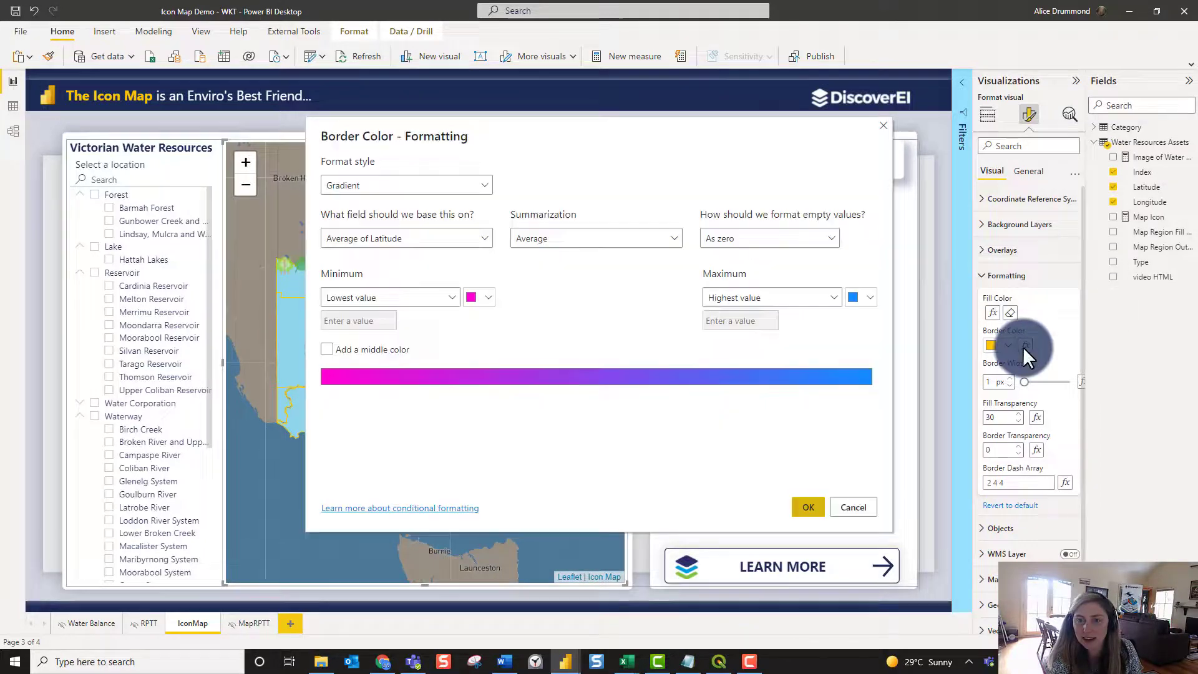
pyautogui.click(374, 184)
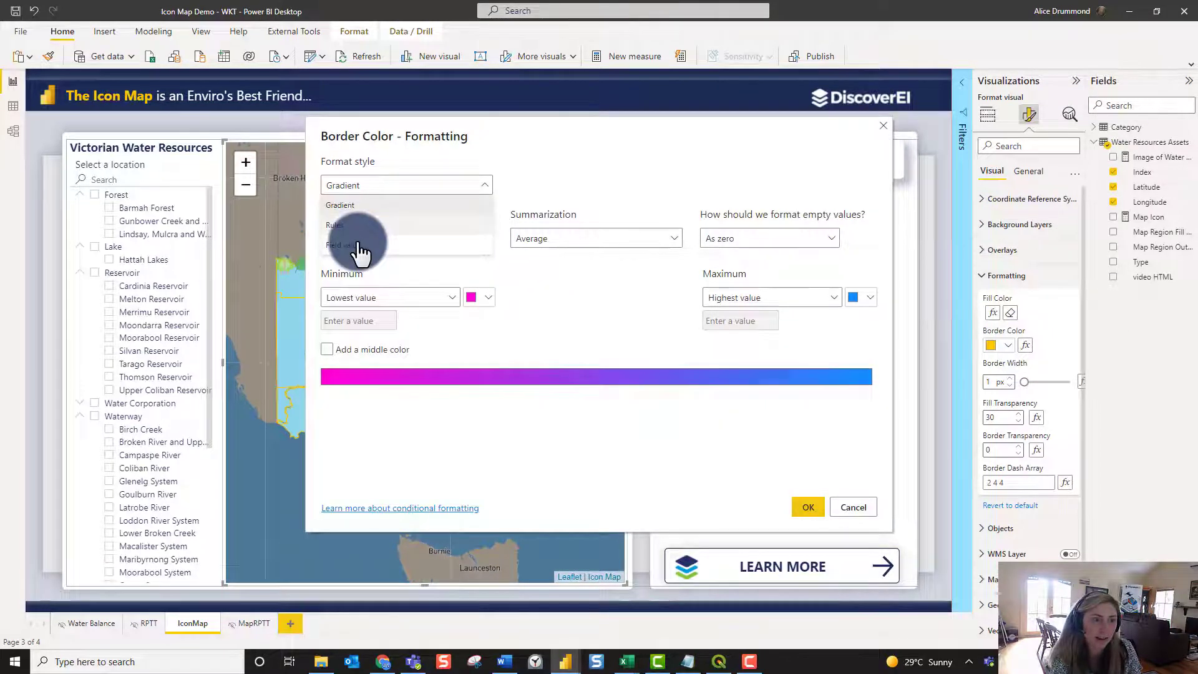
pyautogui.click(360, 245)
pyautogui.click(360, 240)
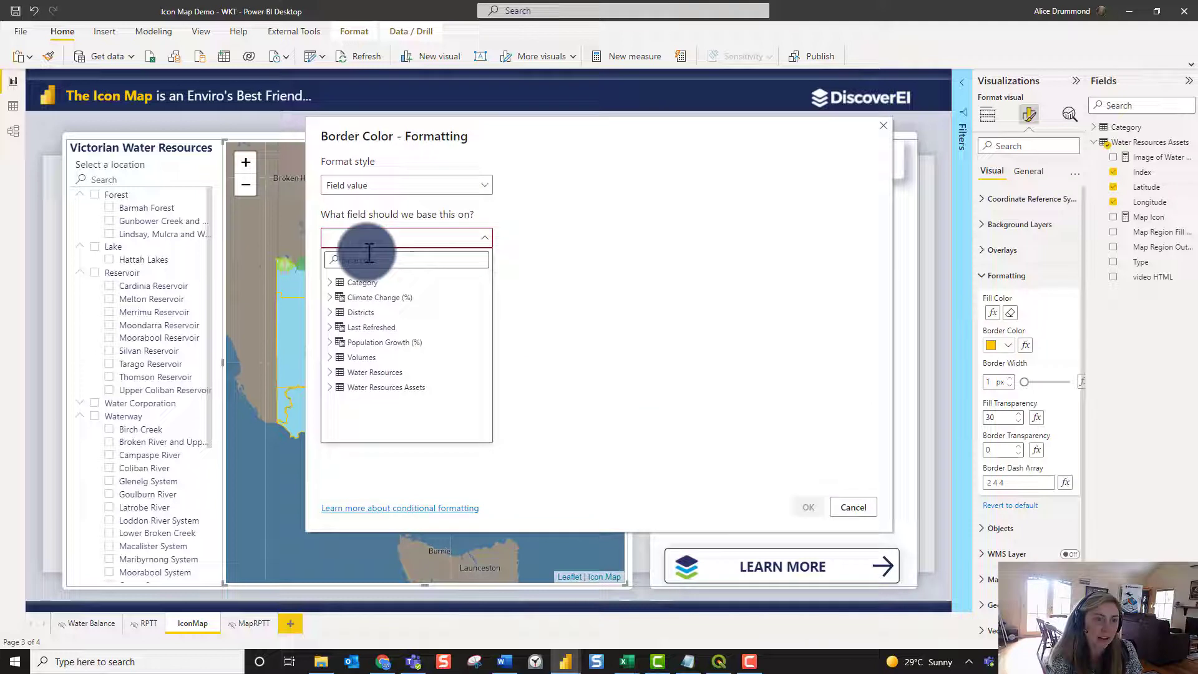
pyautogui.write('out')
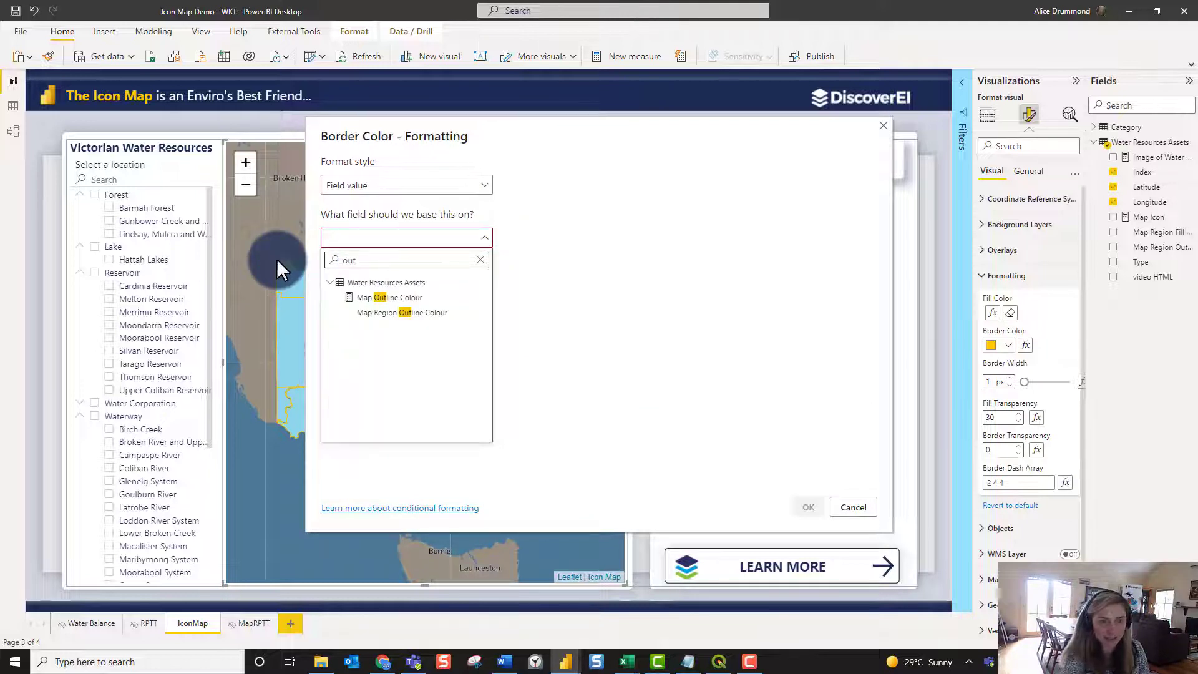
pyautogui.click(417, 313)
pyautogui.click(806, 506)
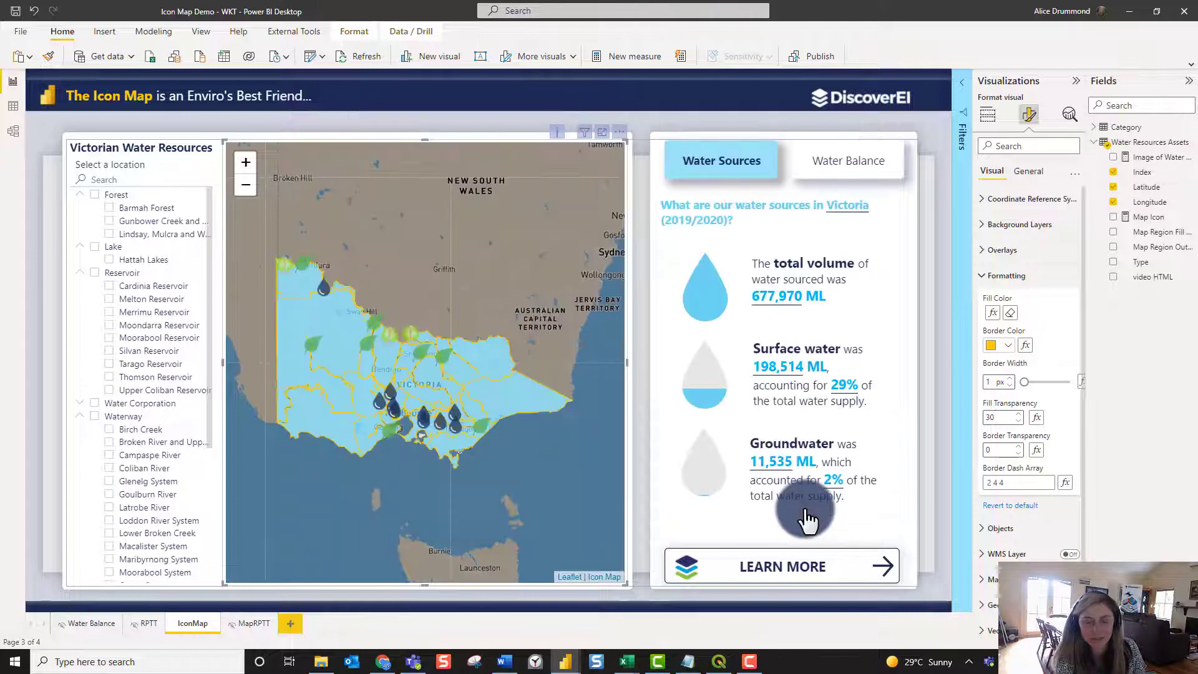
pyautogui.doubleClick(312, 368)
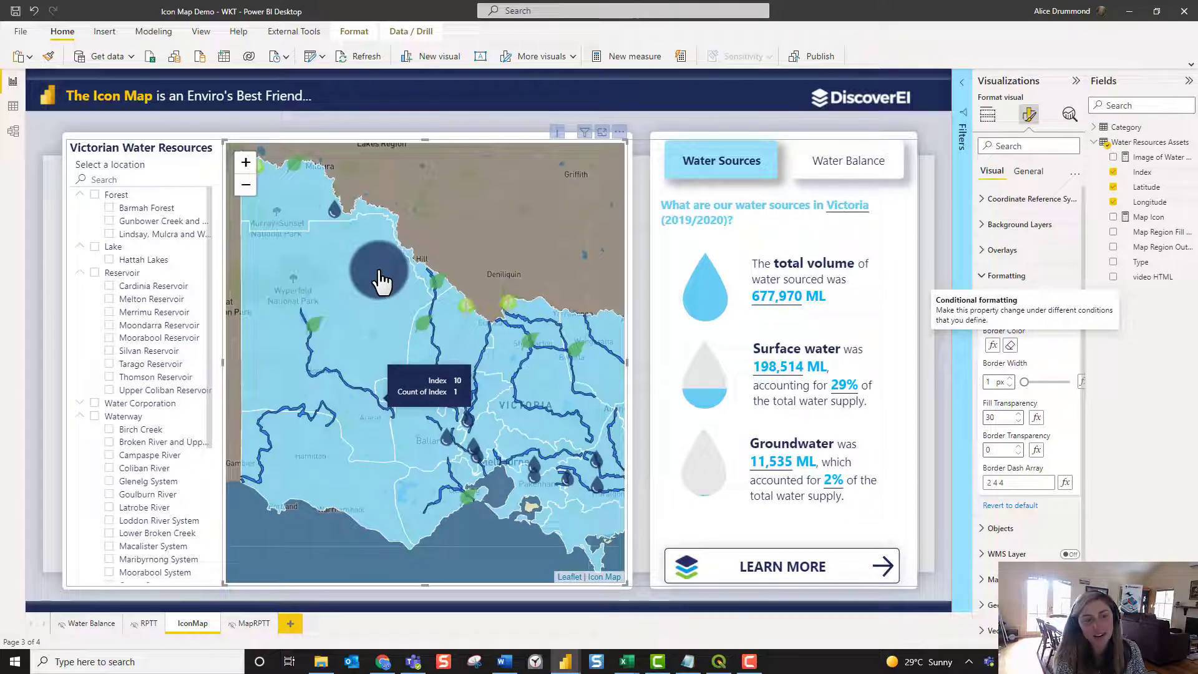
pyautogui.scroll(-1, 379, 274)
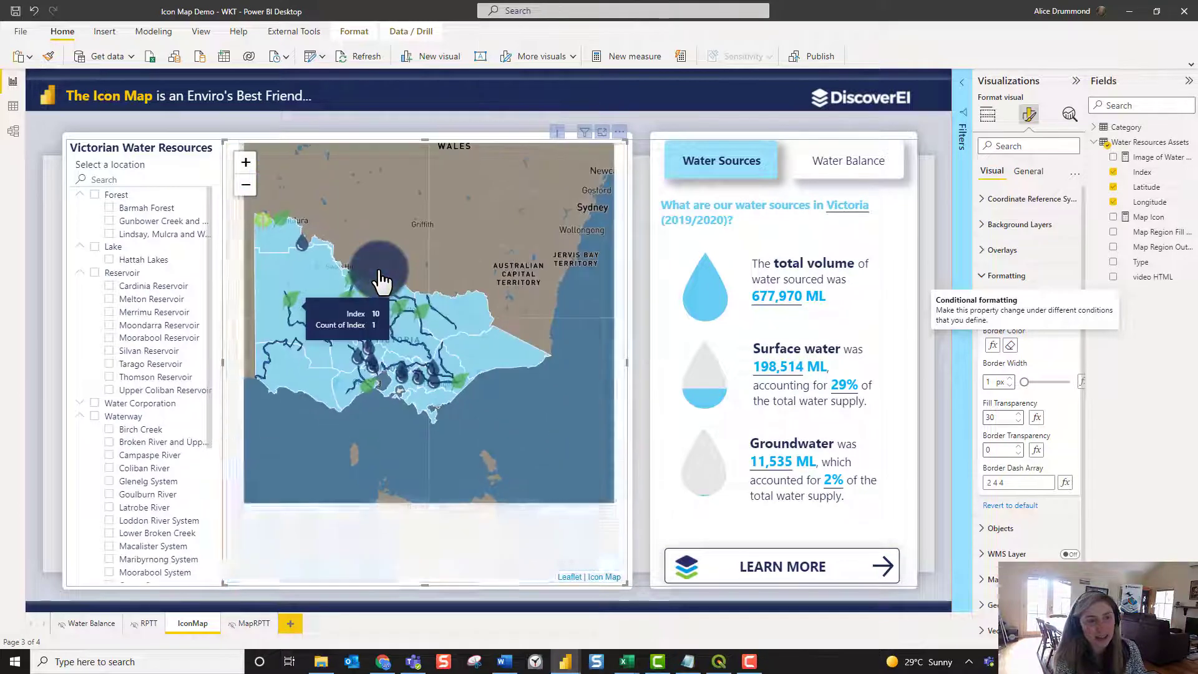